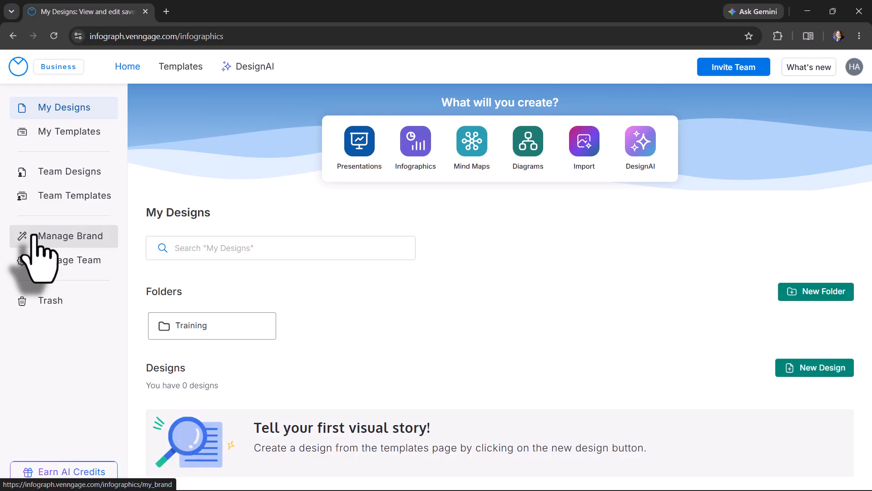
# Open the brand kits overview, review the contents of the first existing kit, and return to all brand kits
pyautogui.click(35, 237)
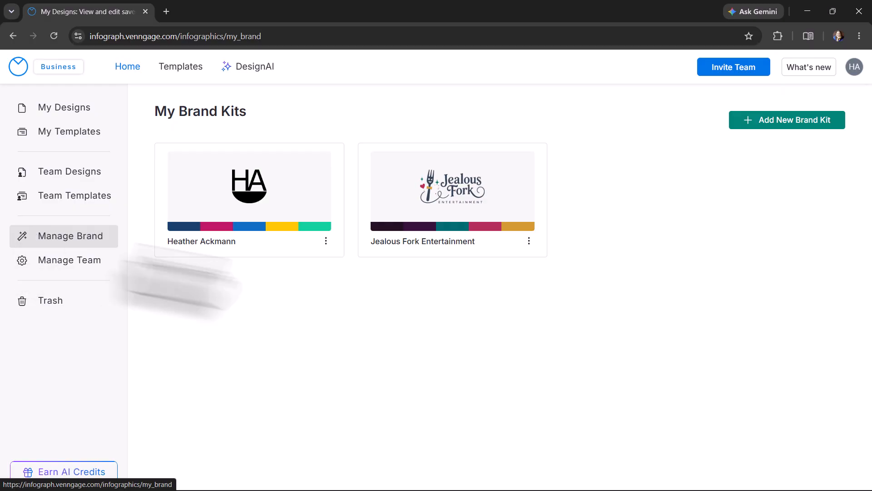
pyautogui.click(303, 196)
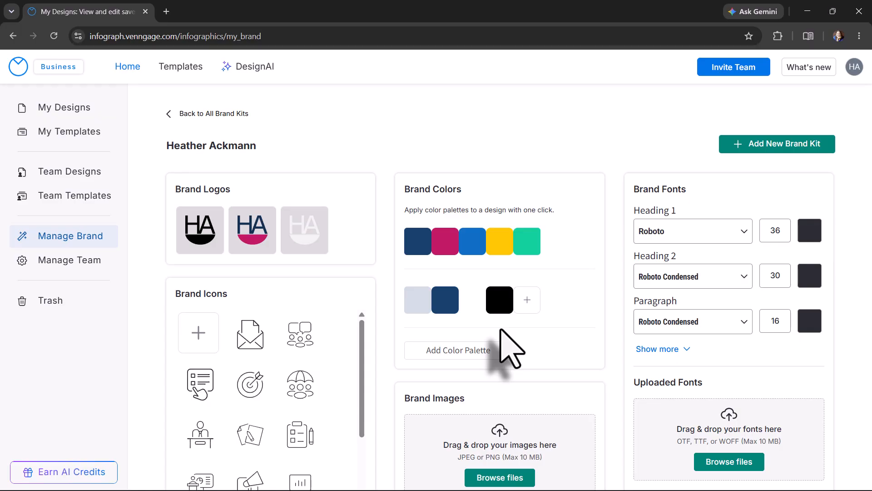
pyautogui.click(241, 113)
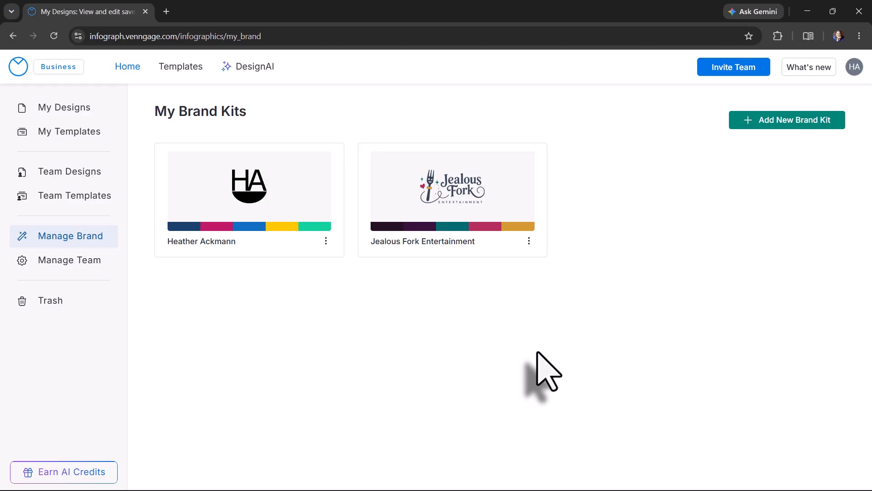
# Create a new brand kit named Demo Kit
pyautogui.click(764, 125)
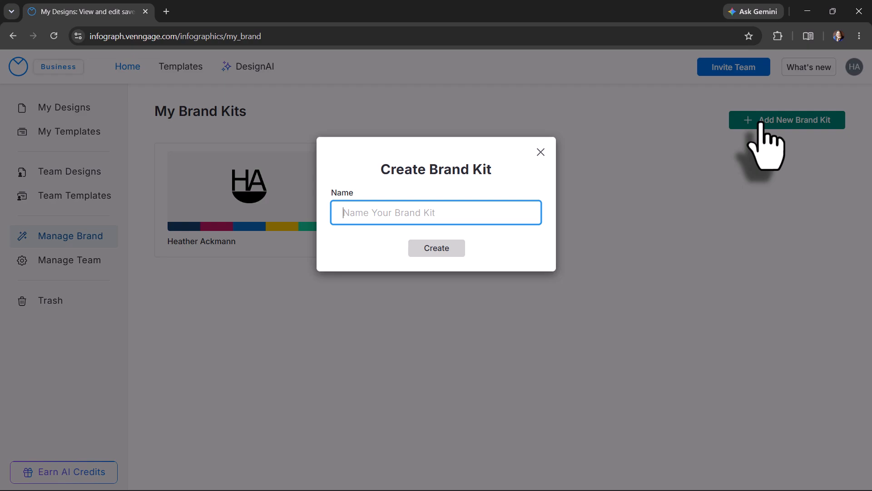
pyautogui.write('Demo Kit')
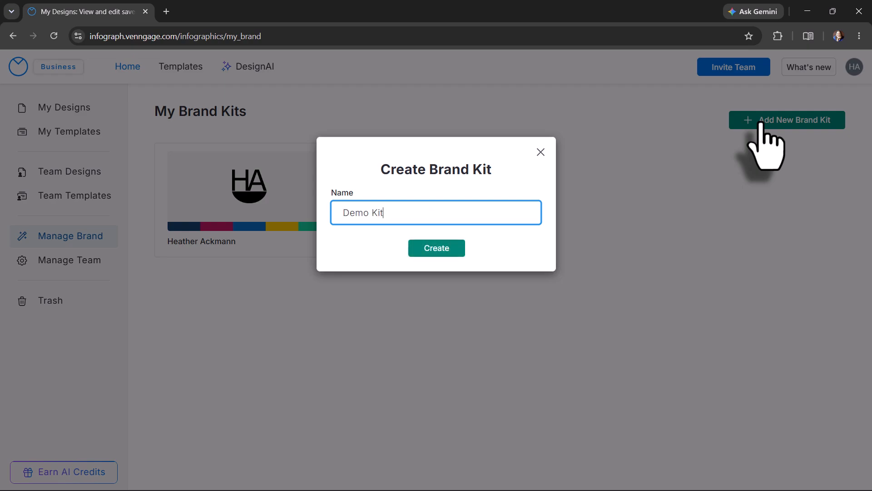
pyautogui.click(453, 250)
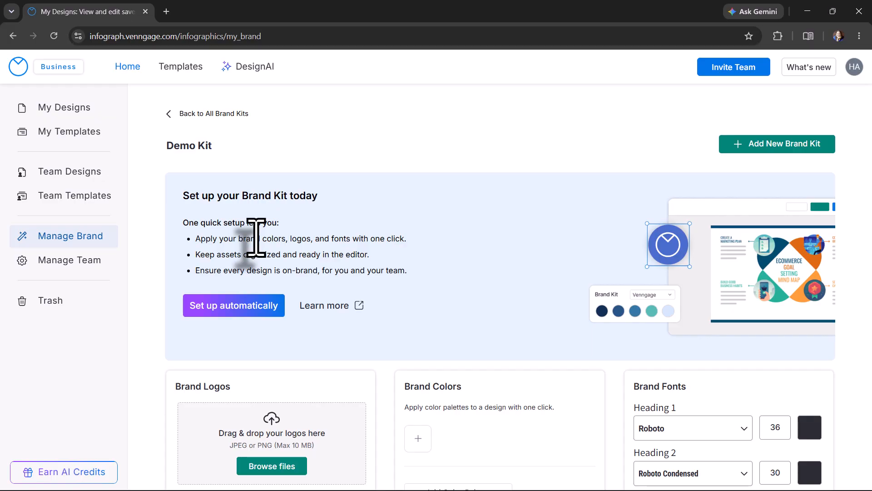
pyautogui.click(212, 316)
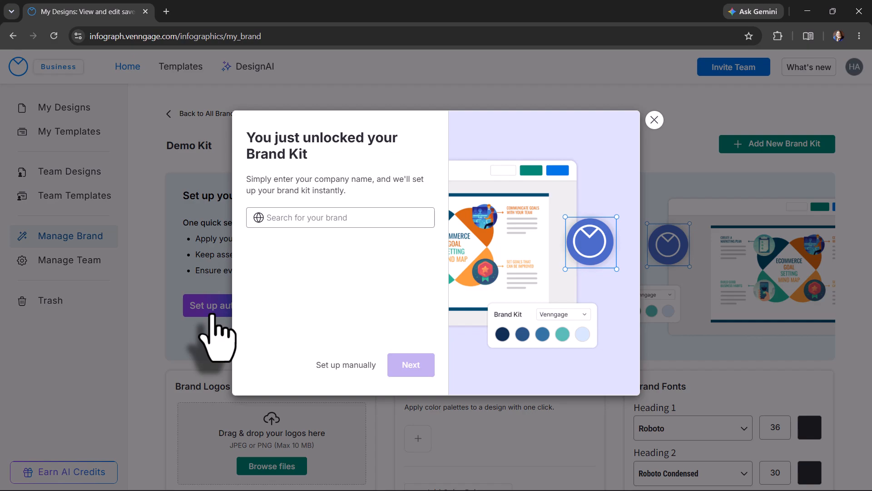
pyautogui.click(314, 215)
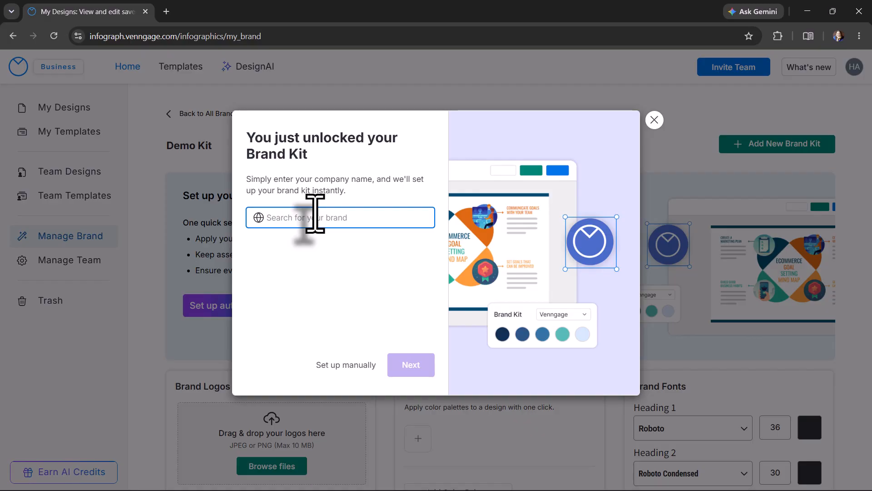
pyautogui.click(346, 364)
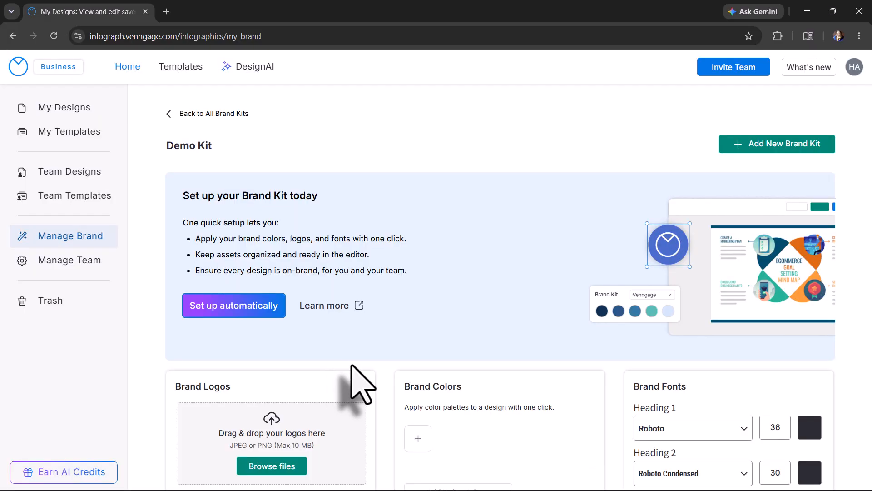
# Upload JealousFork_color.png from the desktop's JealousFork folder as a brand logo and delete it from the kit again
pyautogui.scroll(-3, 349, 364)
pyautogui.scroll(-2, 362, 384)
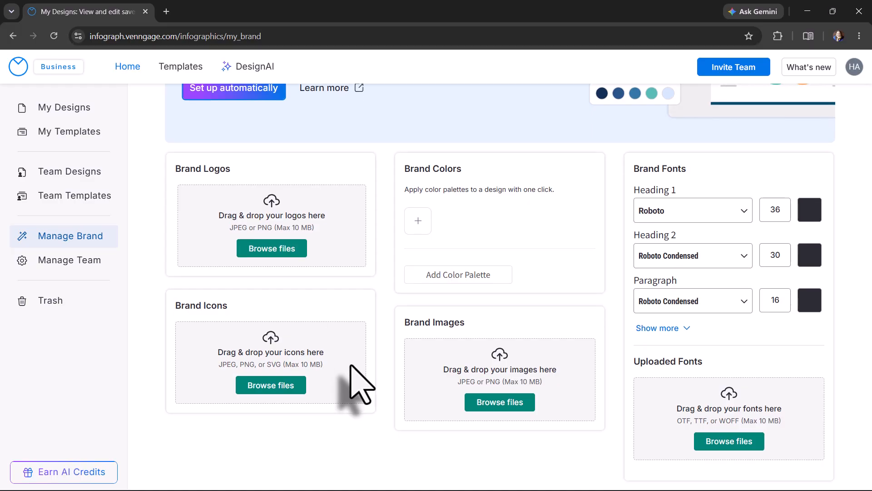
pyautogui.click(288, 247)
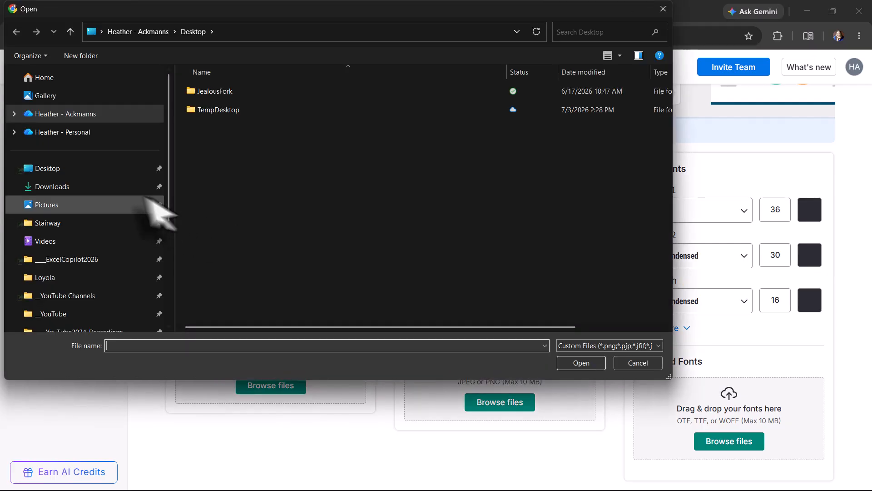
pyautogui.click(221, 90)
pyautogui.doubleClick(221, 90)
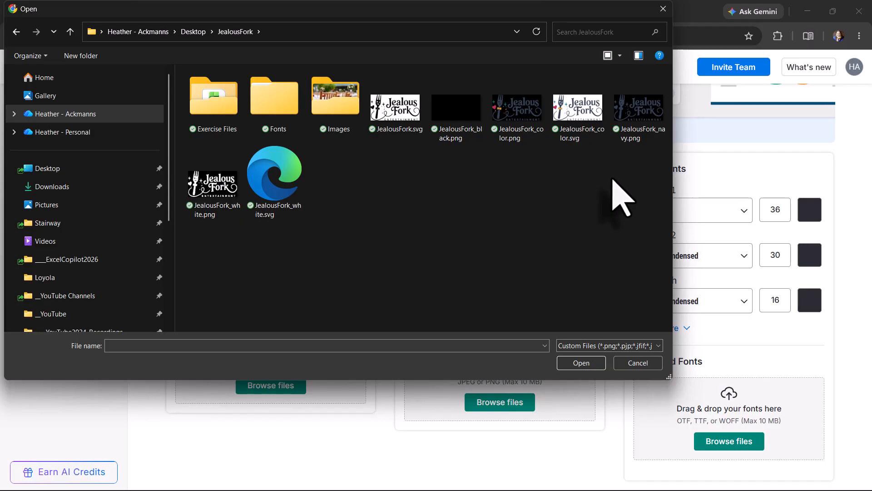
pyautogui.click(513, 117)
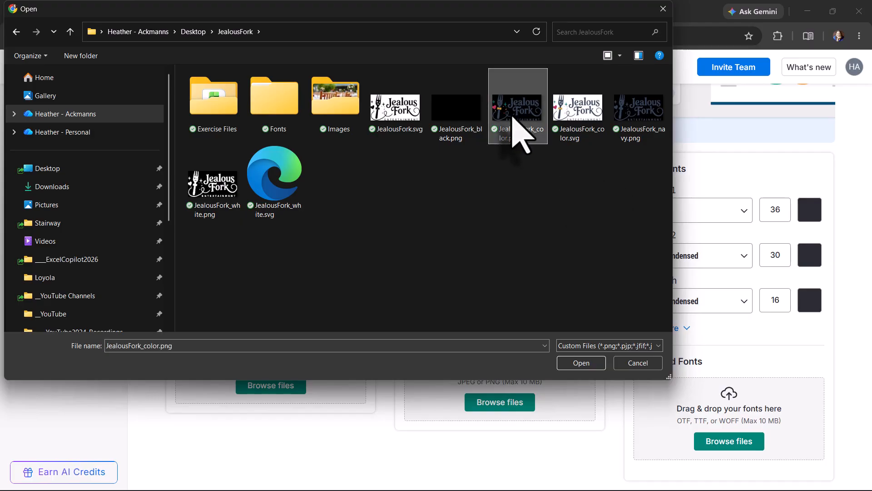
pyautogui.doubleClick(512, 117)
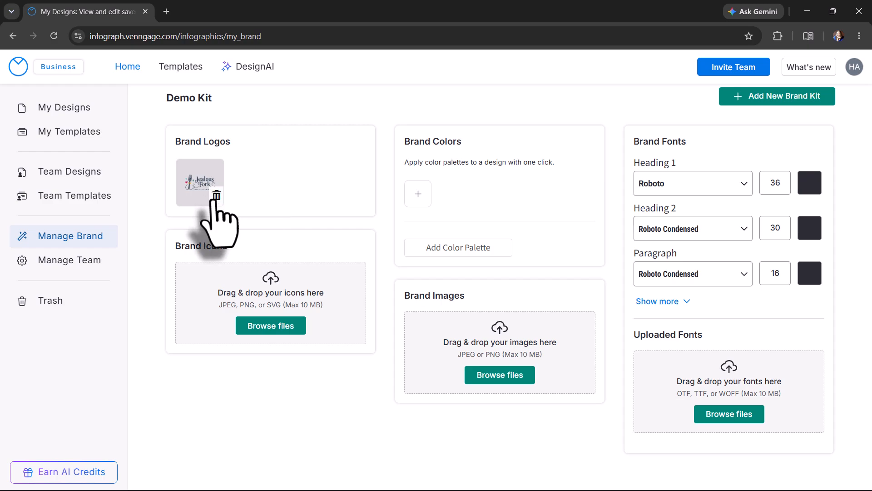
pyautogui.click(214, 199)
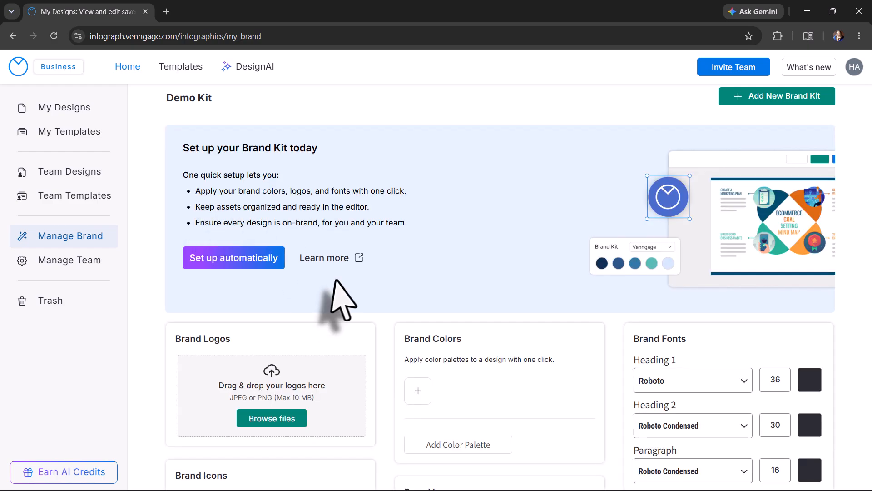
# Upload JealousFork_black.png, JealousFork_color.png and JealousFork_white.png together as brand logos
pyautogui.scroll(-3, 335, 296)
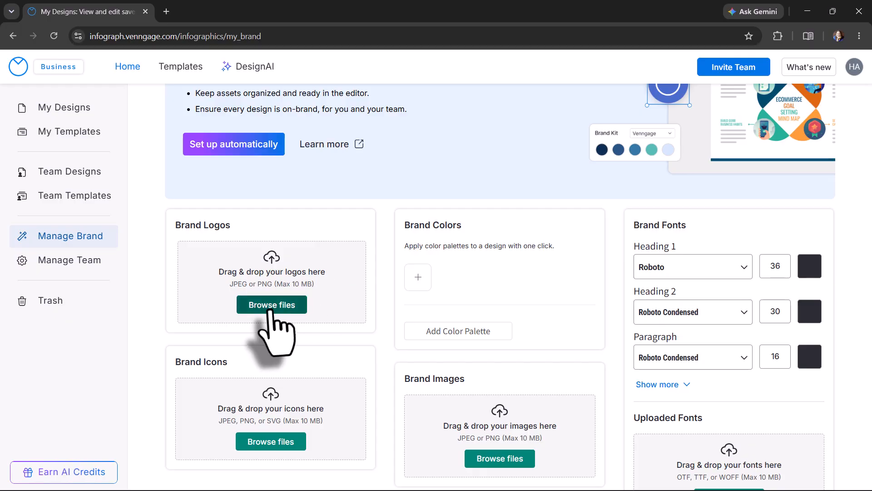
pyautogui.click(272, 310)
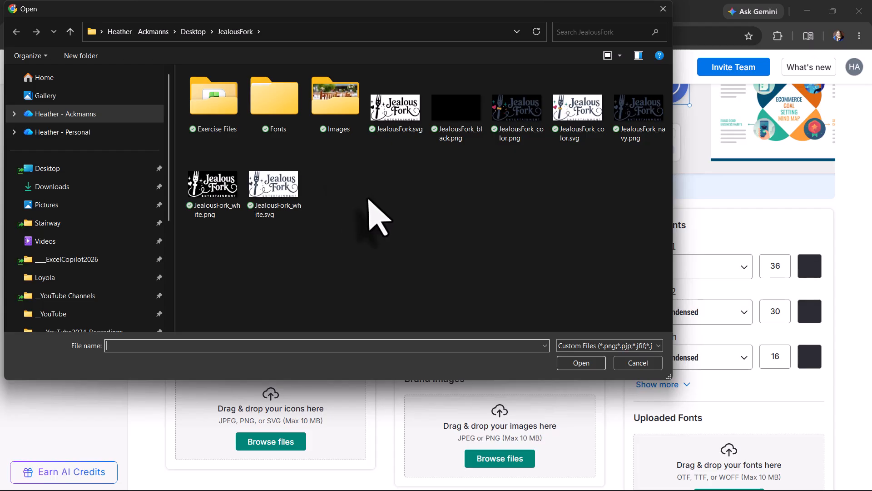
pyautogui.click(455, 120)
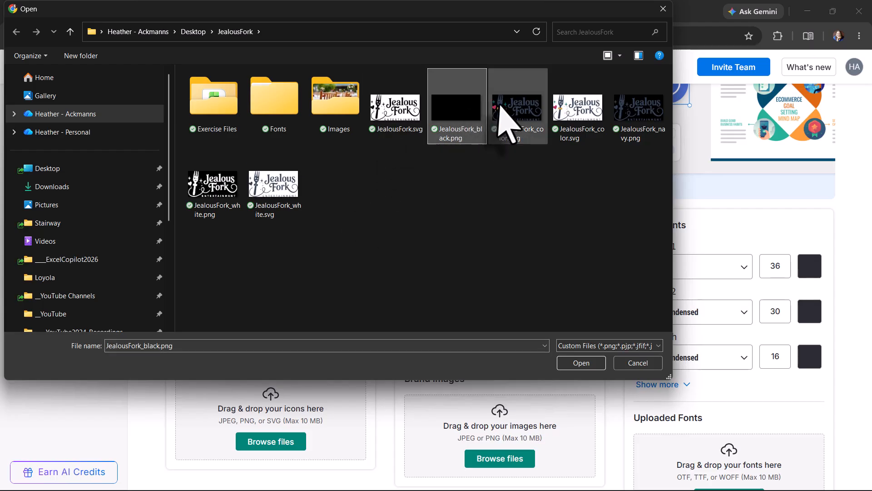
pyautogui.keyDown('ctrl'); pyautogui.click(512, 131); pyautogui.keyUp('ctrl')
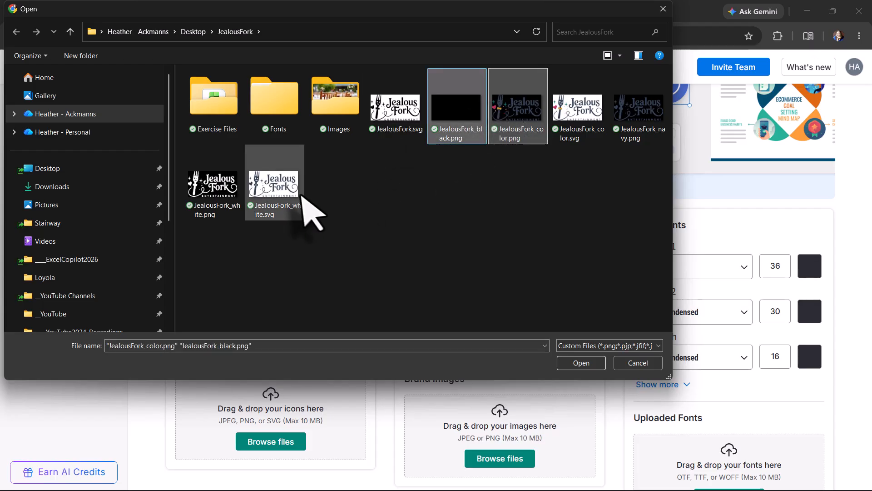
pyautogui.keyDown('ctrl'); pyautogui.click(234, 190); pyautogui.keyUp('ctrl')
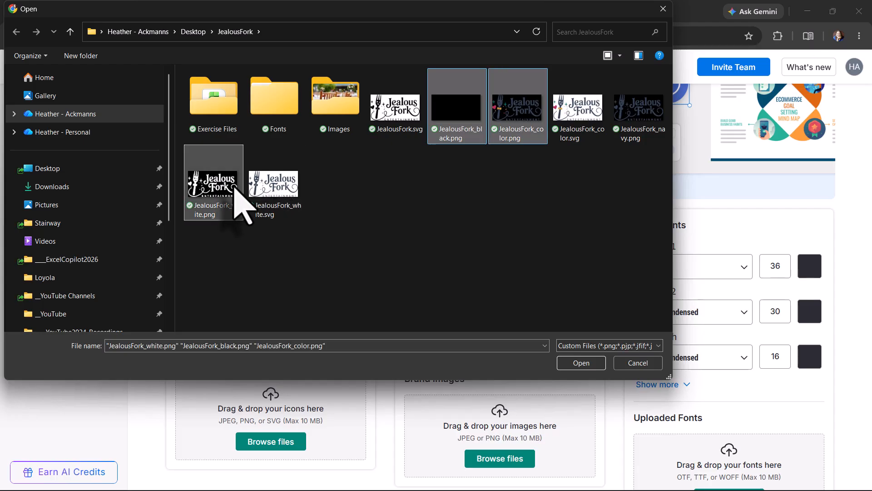
pyautogui.click(590, 363)
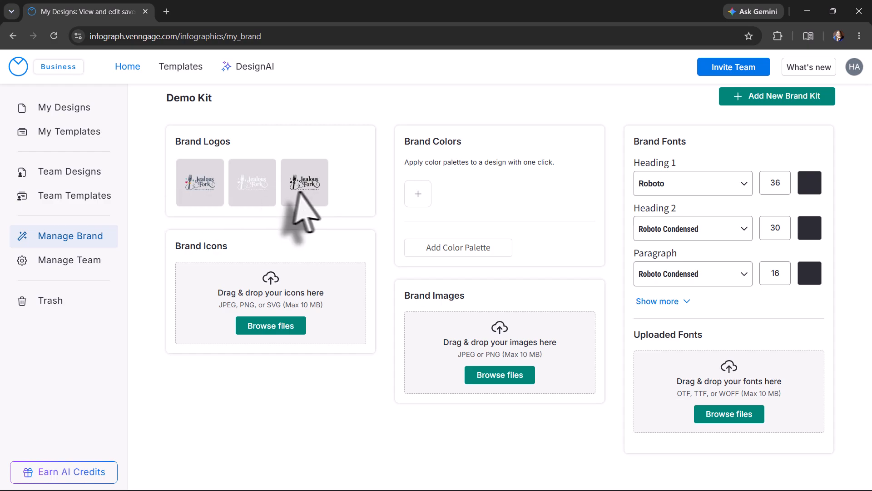
pyautogui.moveTo(293, 182)
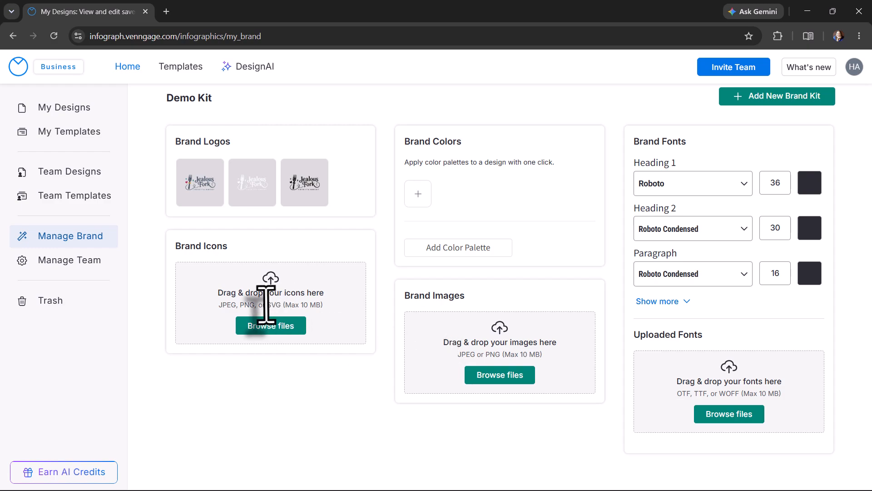
pyautogui.moveTo(267, 305); pyautogui.dragTo(283, 305)
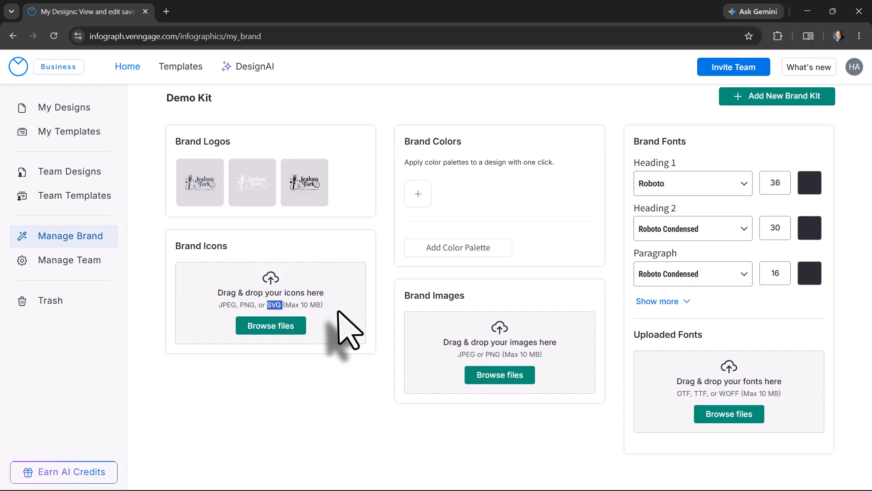
# Upload all pictures from the JealousFork Images folder as brand images and dismiss the file size alert
pyautogui.click(498, 383)
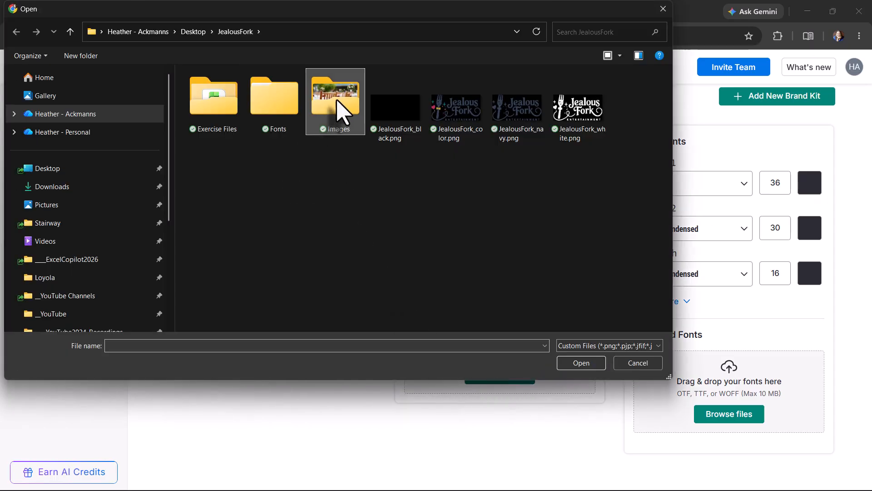
pyautogui.doubleClick(330, 107)
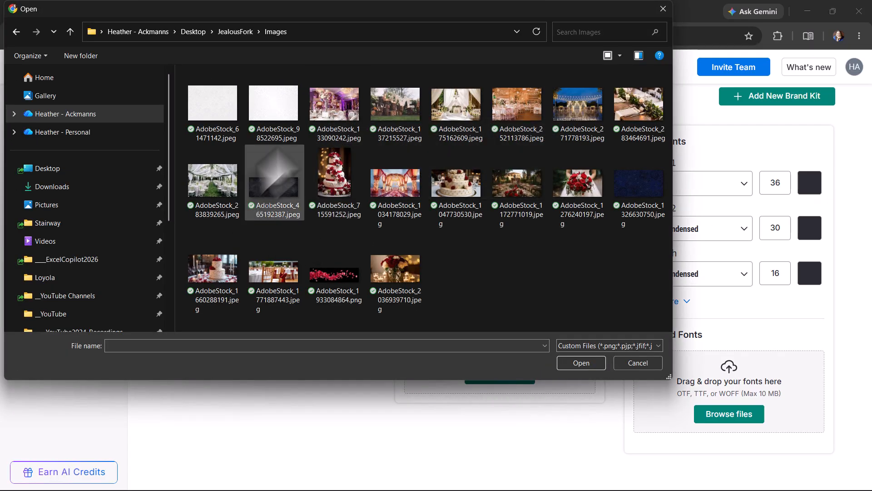
pyautogui.click(328, 111)
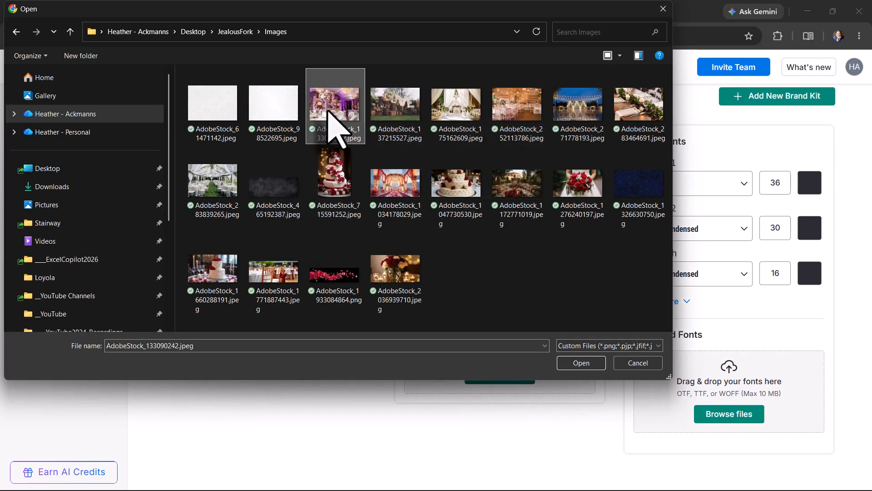
pyautogui.keyDown('shift'); pyautogui.click(408, 292); pyautogui.keyUp('shift')
pyautogui.keyDown('shift'); pyautogui.click(235, 110); pyautogui.keyUp('shift')
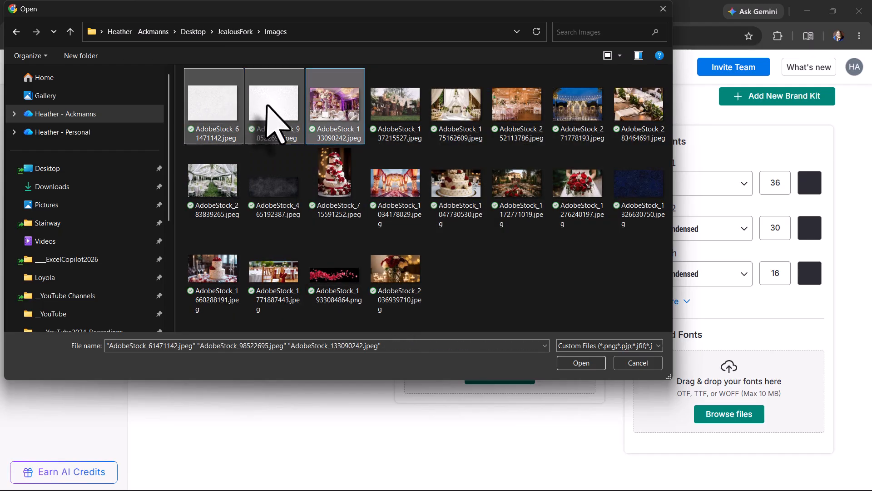
pyautogui.click(224, 121)
pyautogui.keyDown('shift'); pyautogui.click(408, 286); pyautogui.keyUp('shift')
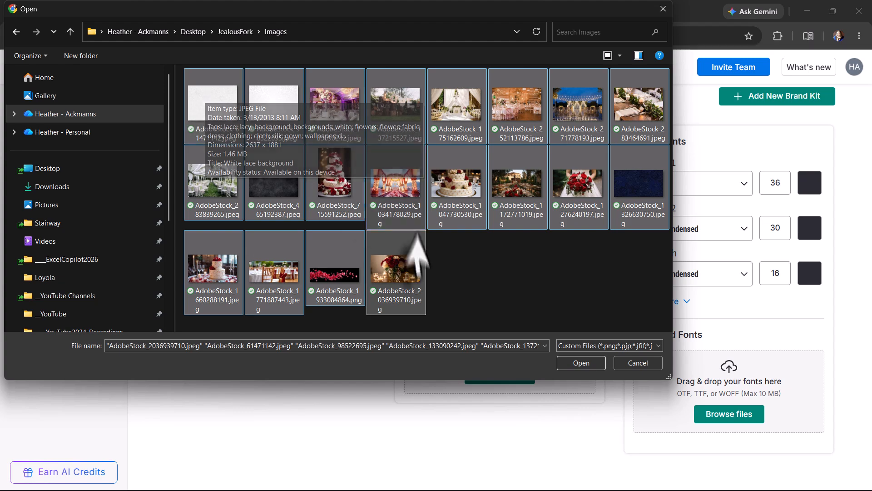
pyautogui.click(578, 367)
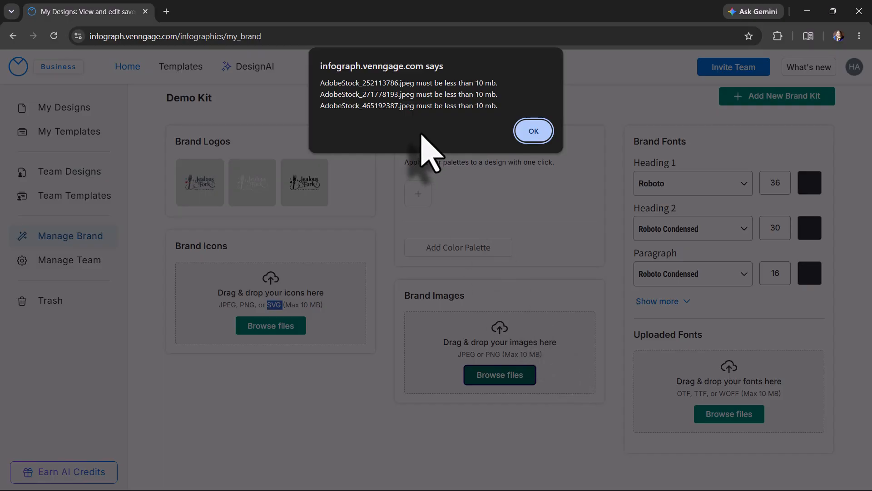
pyautogui.click(533, 132)
pyautogui.click(528, 376)
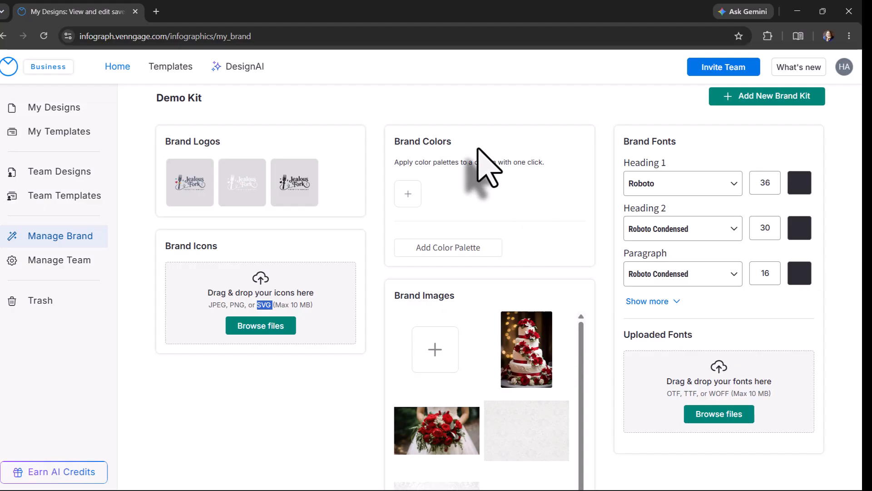
# Add a first brand color to the palette with the hex value #241025
pyautogui.click(408, 195)
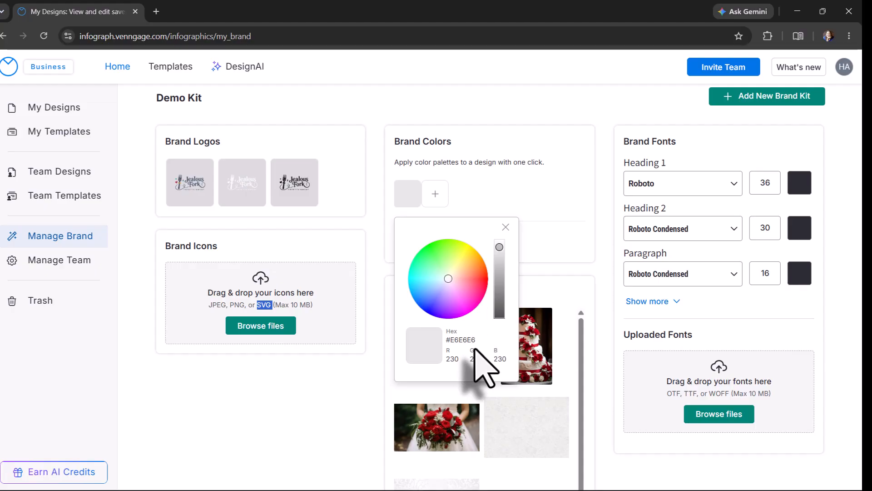
pyautogui.click(460, 339)
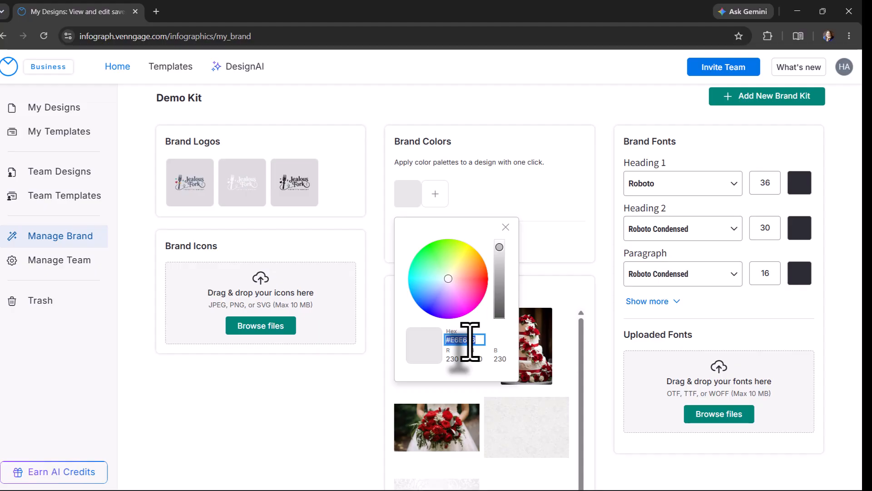
pyautogui.write('241025')
pyautogui.press('Return')
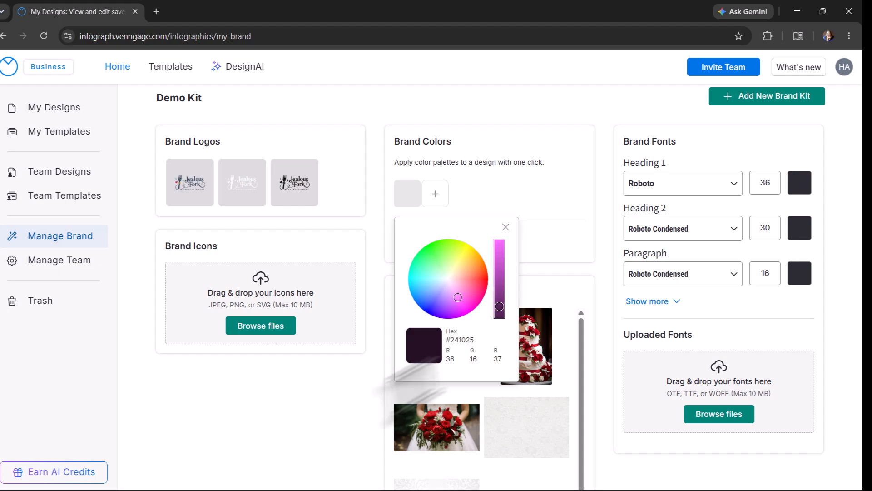
pyautogui.click(422, 350)
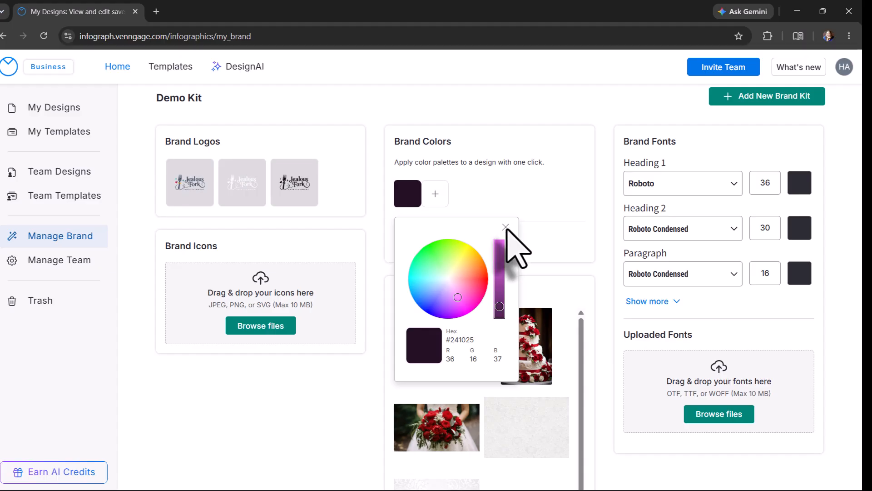
# Add a second brand color with the hex value #3A123D to the palette and close the color picker when the palette is complete
pyautogui.click(435, 195)
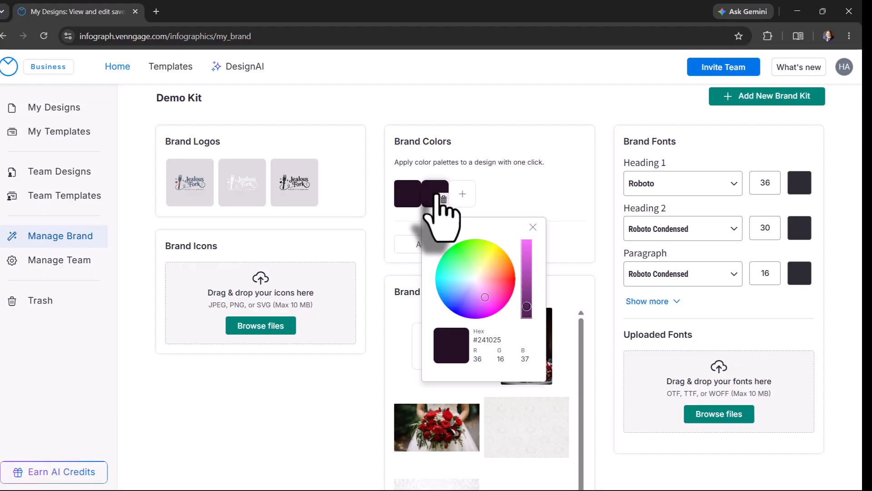
pyautogui.click(493, 341)
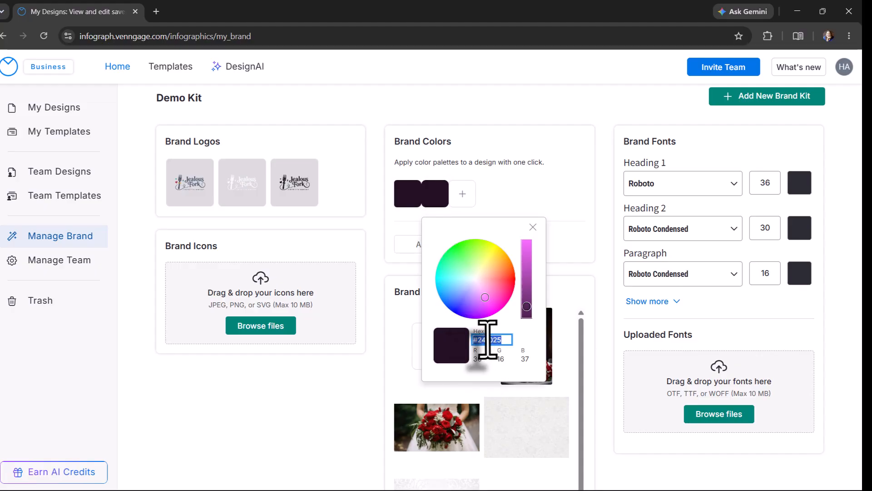
pyautogui.write('3a123d')
pyautogui.press('Return')
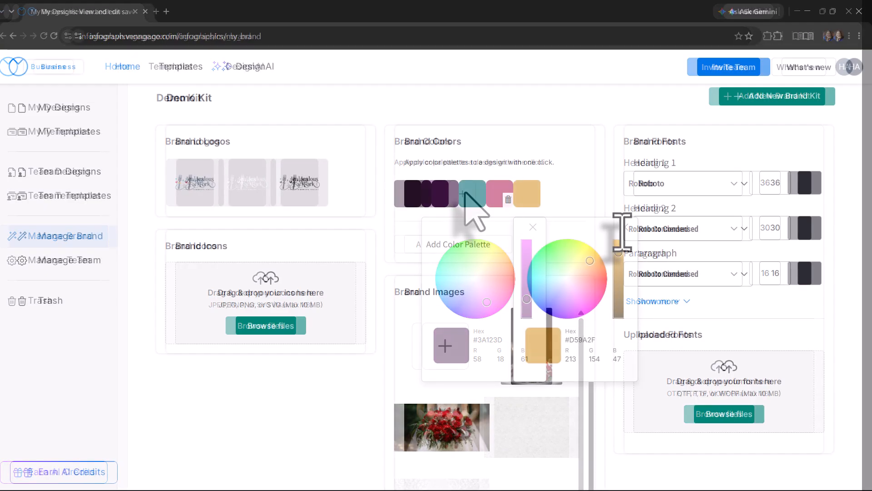
pyautogui.click(622, 225)
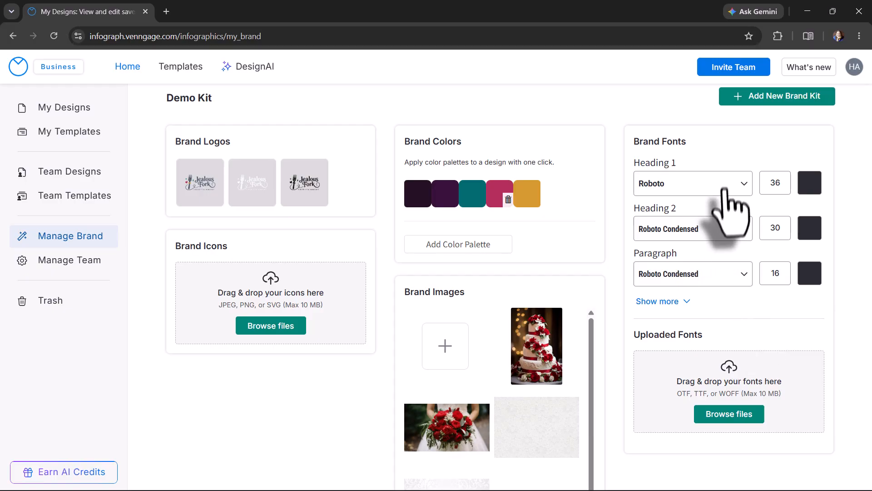
# Look through the list of fonts available for Heading 1 and close it without choosing one
pyautogui.click(742, 186)
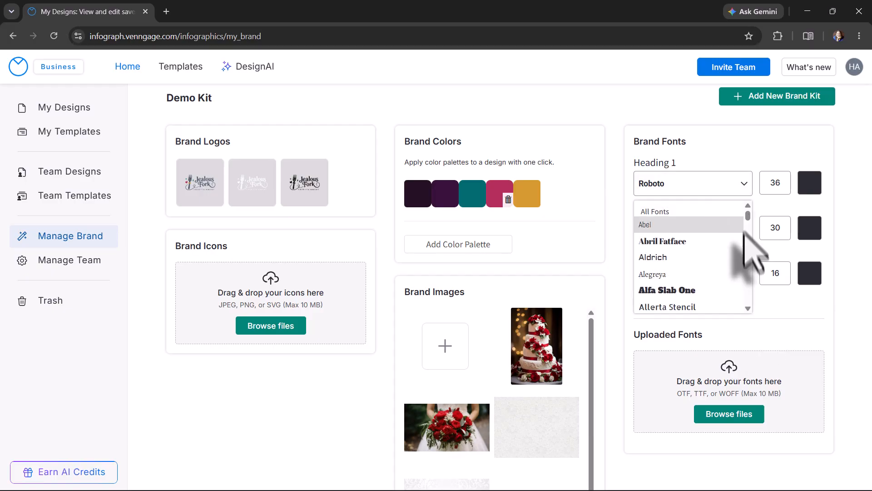
pyautogui.scroll(-8, 746, 228)
pyautogui.scroll(-2, 764, 261)
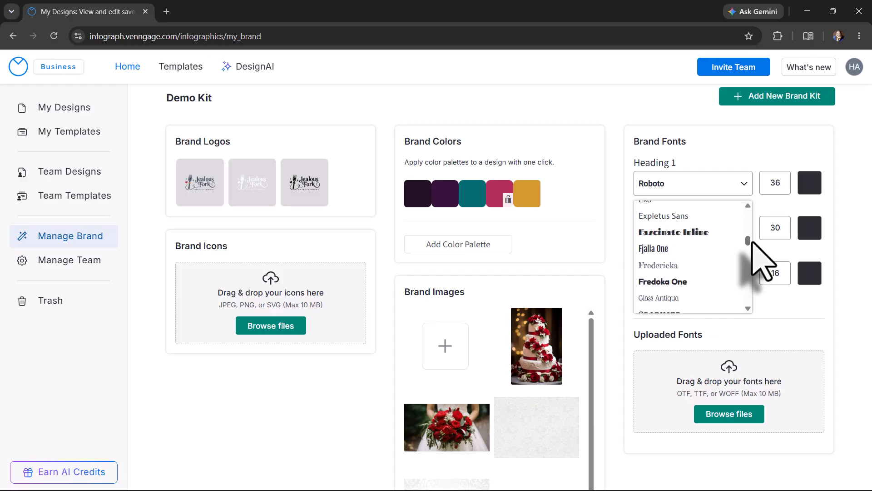
pyautogui.scroll(10, 751, 241)
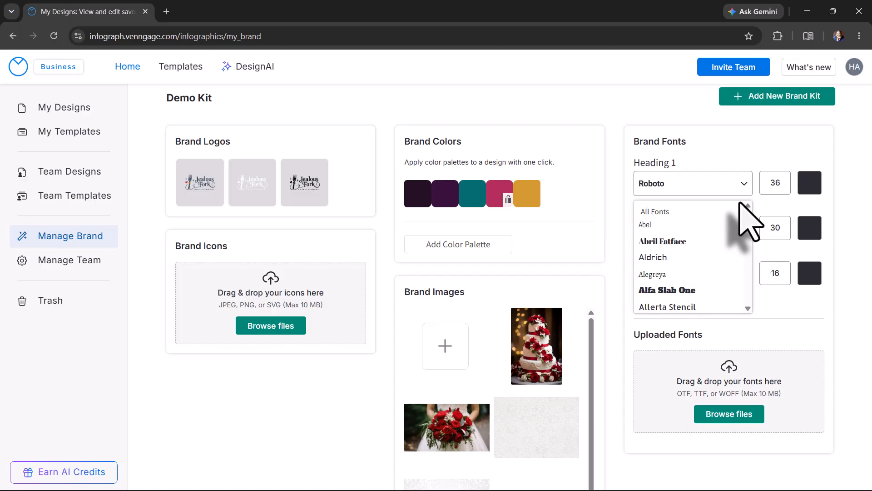
pyautogui.click(743, 174)
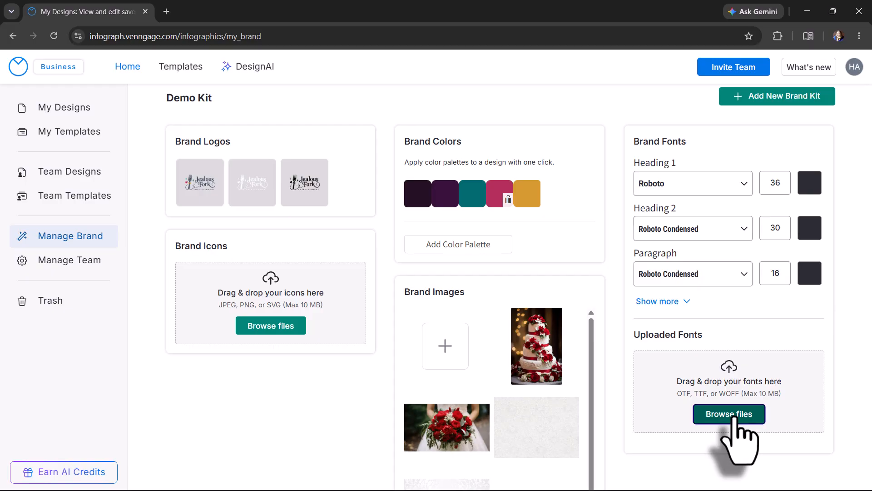
# Upload Sacramento-Regular.ttf from the JealousFork Fonts folder as a brand font and confirm the right to use it
pyautogui.click(732, 414)
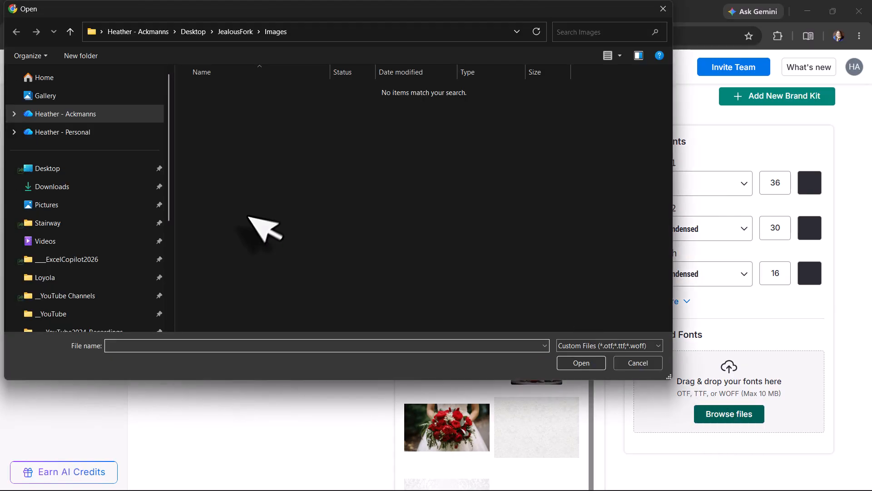
pyautogui.click(232, 31)
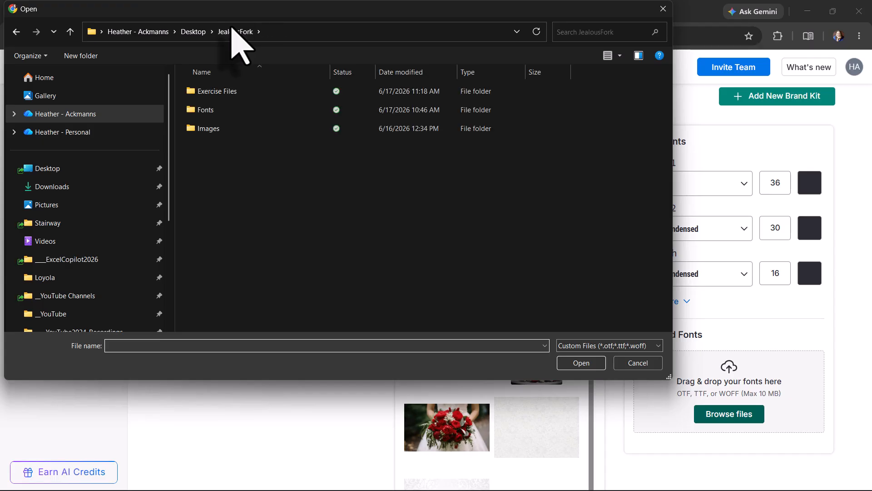
pyautogui.doubleClick(216, 111)
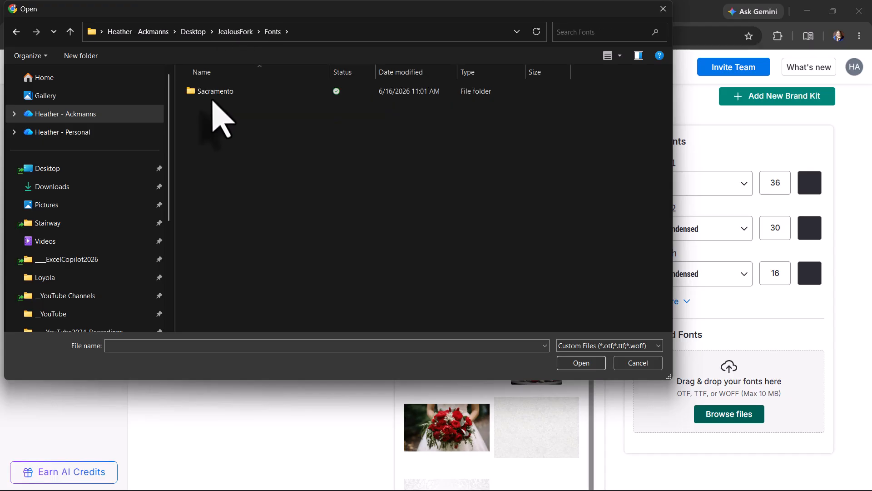
pyautogui.doubleClick(213, 97)
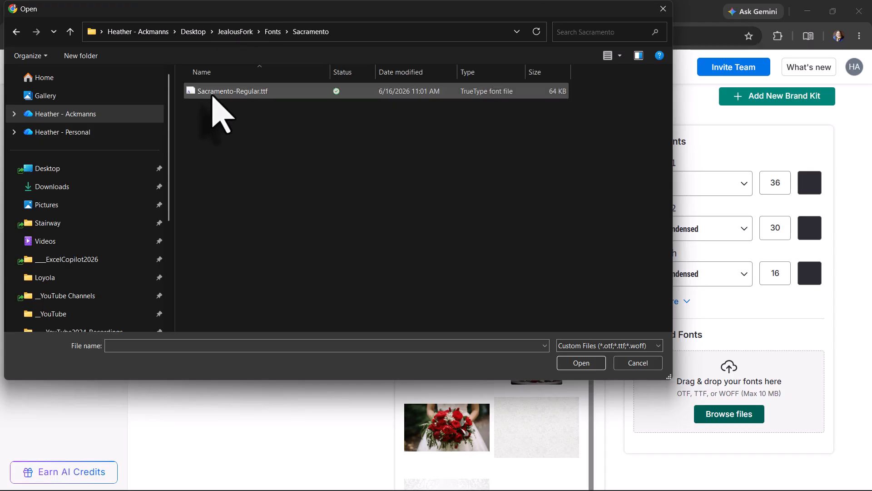
pyautogui.click(212, 96)
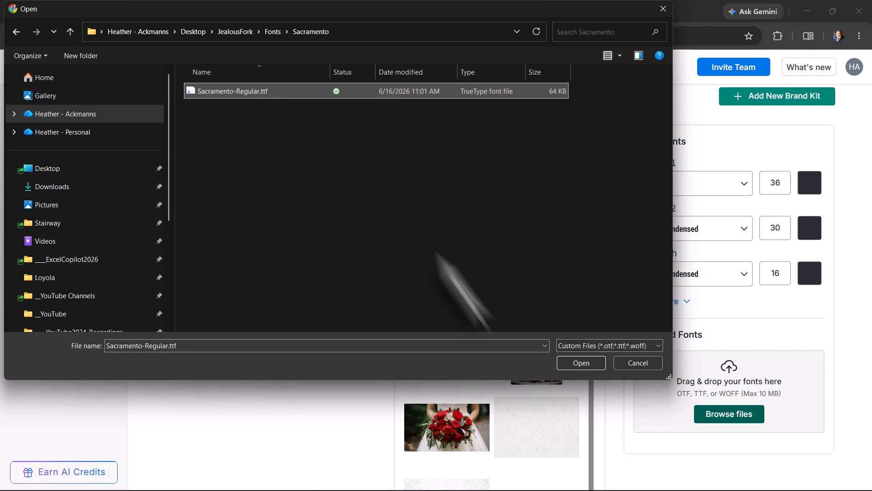
pyautogui.doubleClick(271, 93)
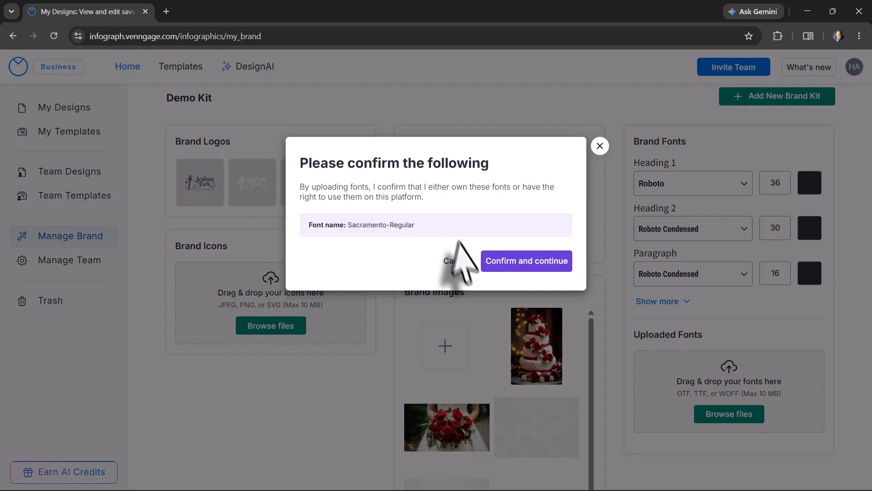
pyautogui.click(524, 263)
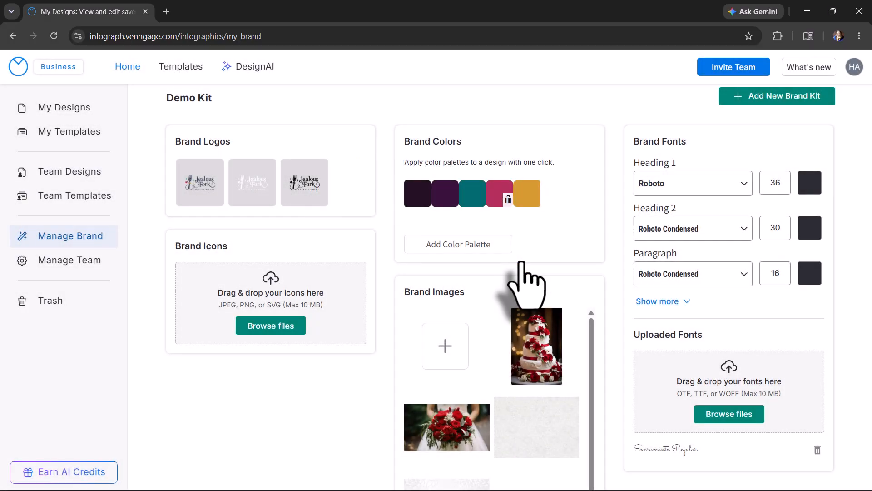
# Set the Heading 1 font to Sacramento Regular and color it with the dark purple brand color #3A123D
pyautogui.click(744, 184)
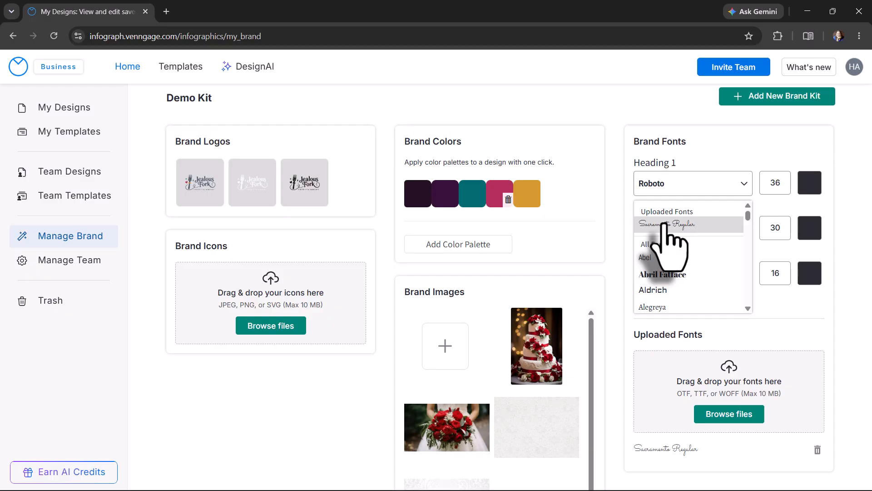
pyautogui.click(665, 223)
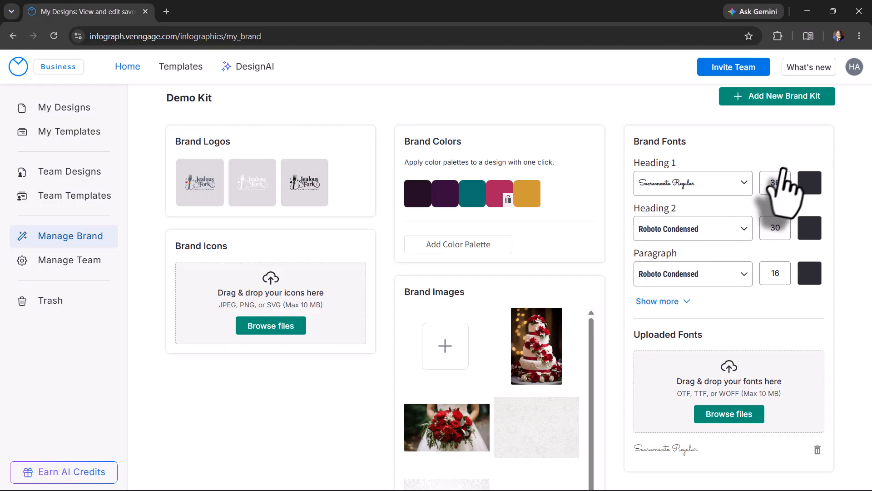
pyautogui.click(810, 182)
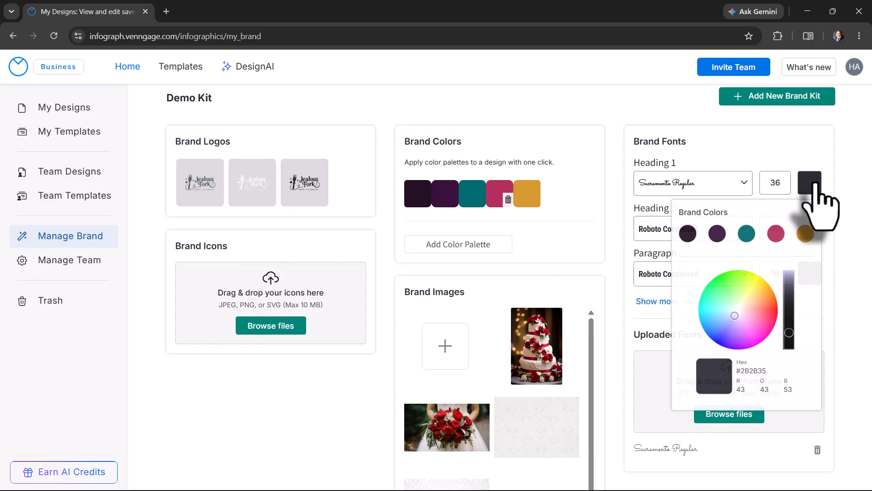
pyautogui.click(717, 234)
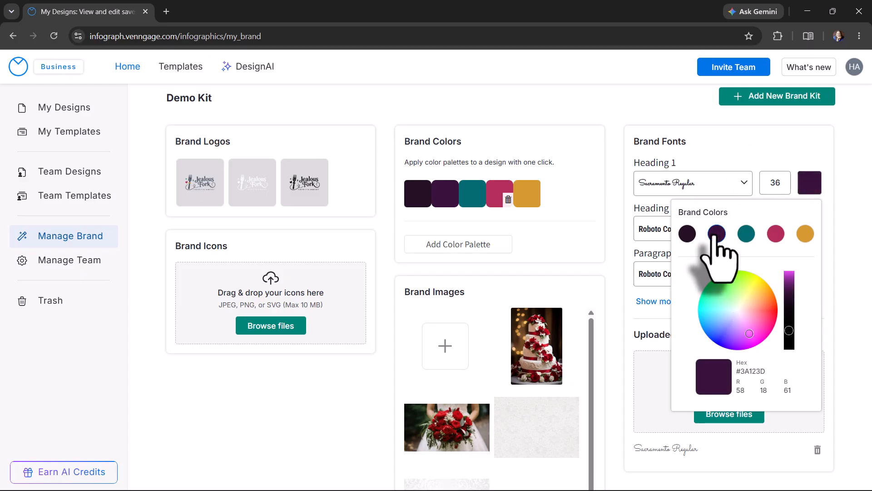
pyautogui.click(745, 164)
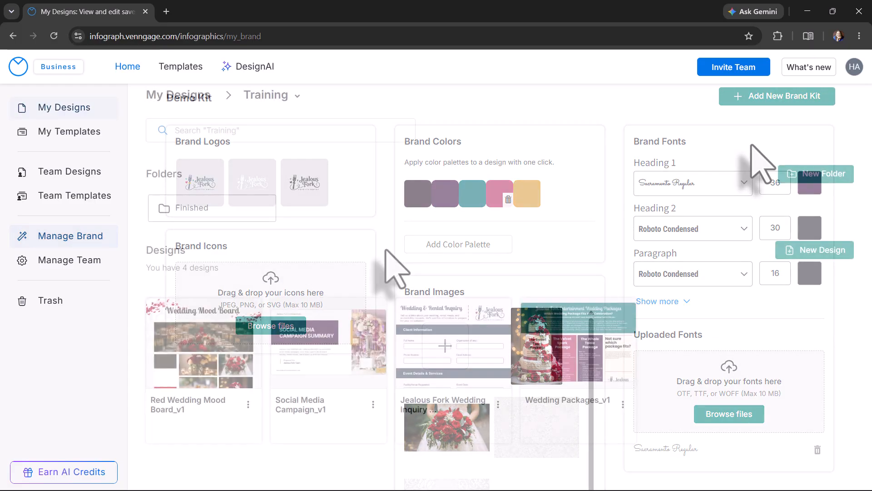
pyautogui.scroll(1, 386, 255)
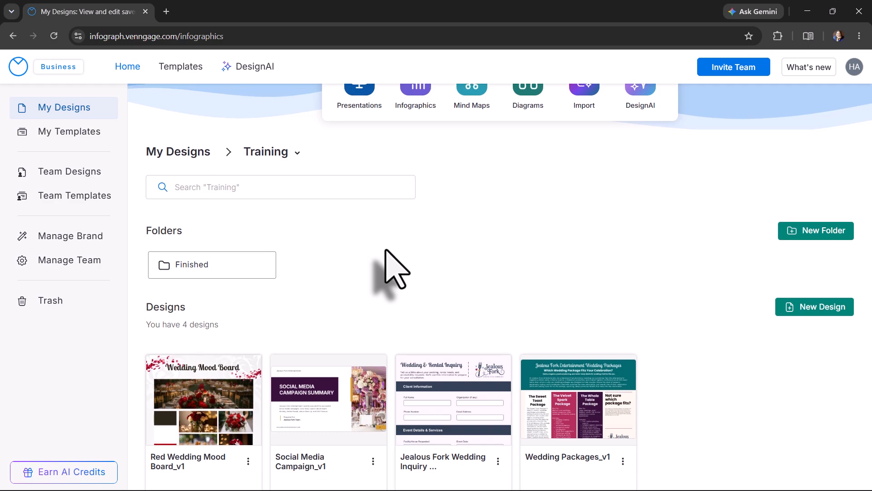
pyautogui.scroll(1, 390, 270)
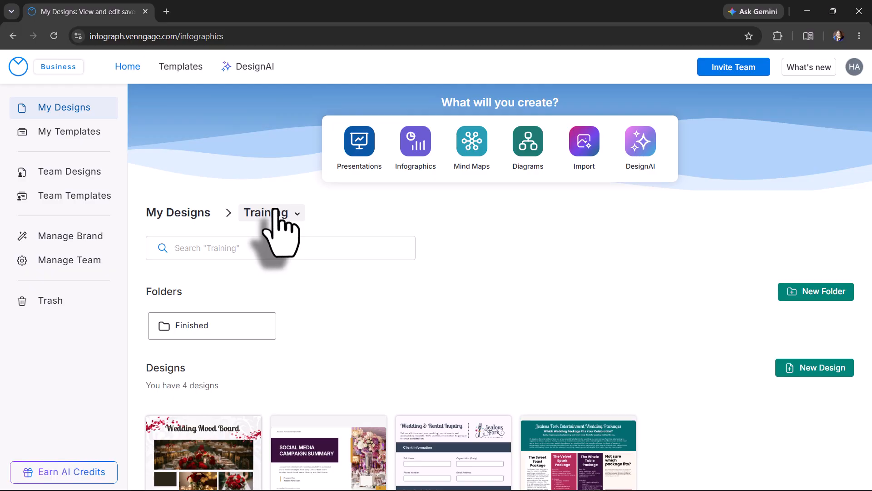
pyautogui.scroll(-1, 318, 236)
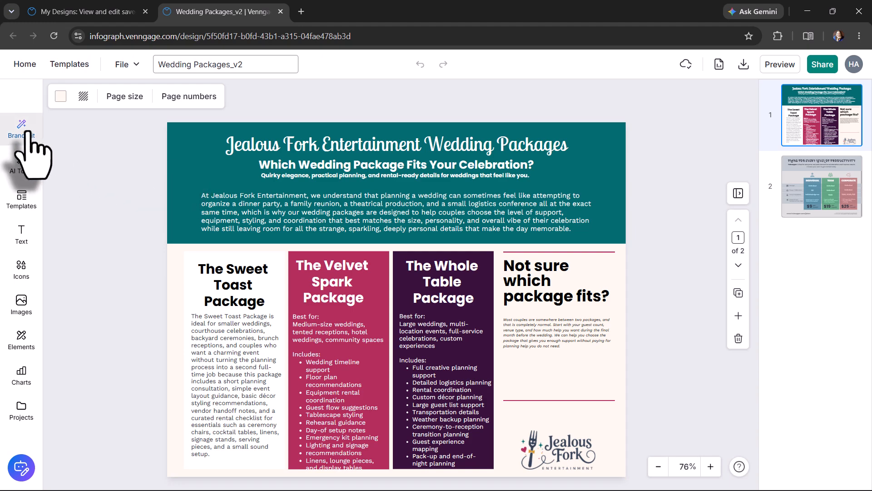
# View page 2 of Wedding Packages_v2, return to page 1 and select Demo Kit as the design's brand kit
pyautogui.click(831, 179)
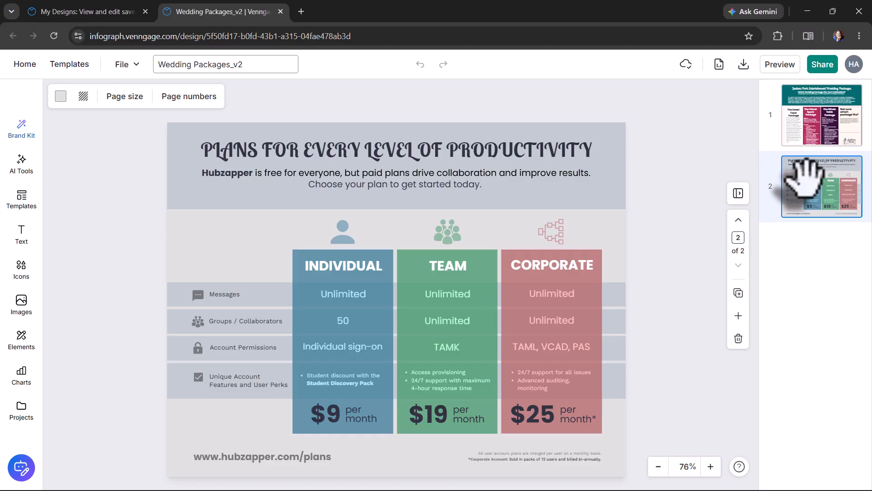
pyautogui.click(792, 122)
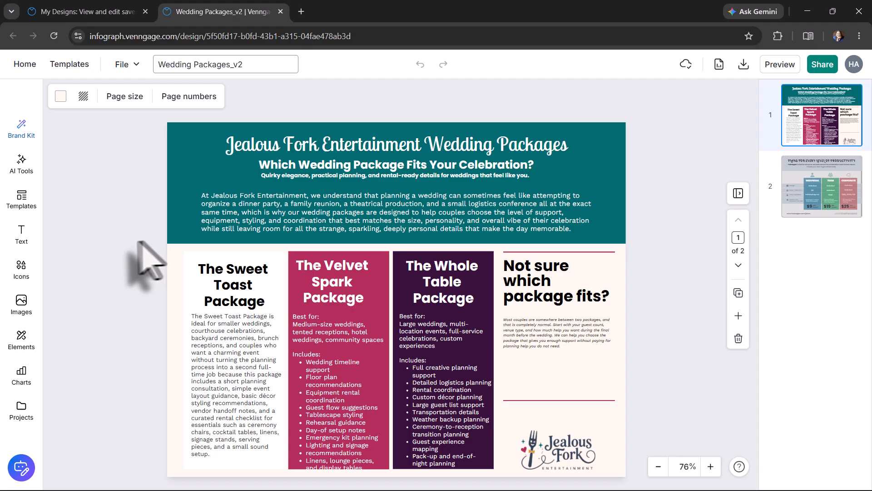
pyautogui.click(20, 133)
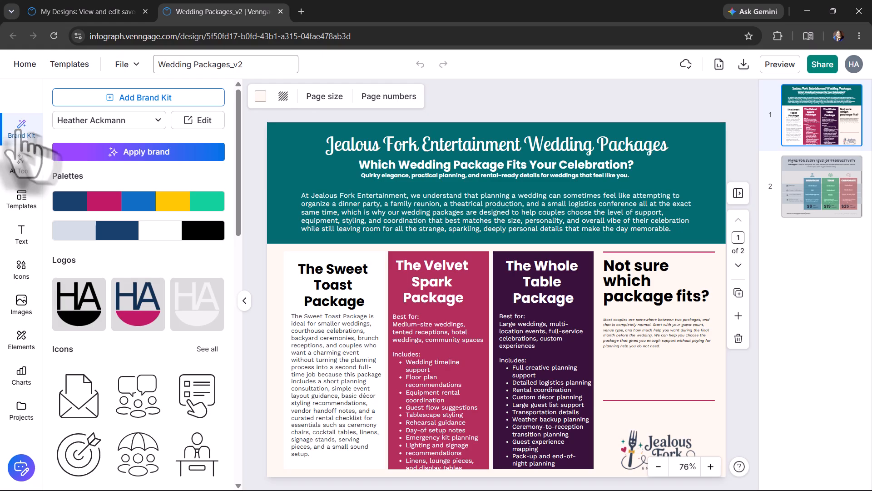
pyautogui.click(129, 129)
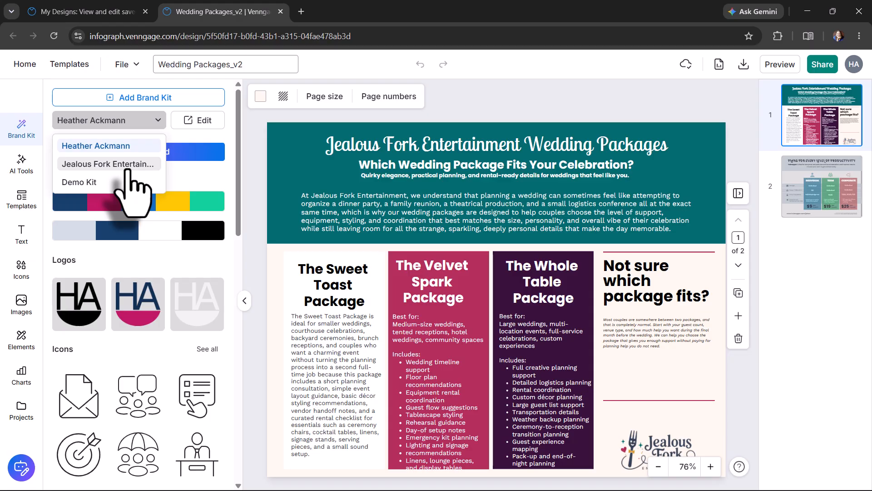
pyautogui.click(96, 182)
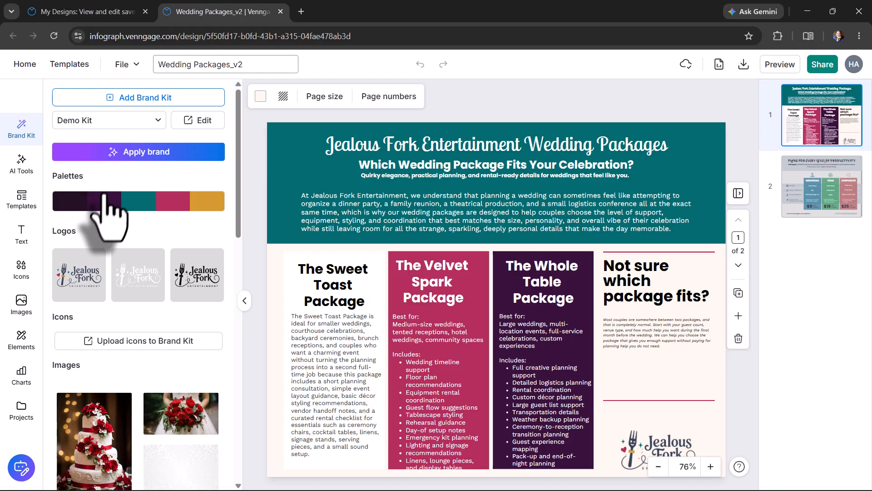
# Shuffle the Demo Kit palette on page 1 until the header and Velvet Spark column are dark purple and the Whole Table column is magenta
pyautogui.moveTo(104, 195)
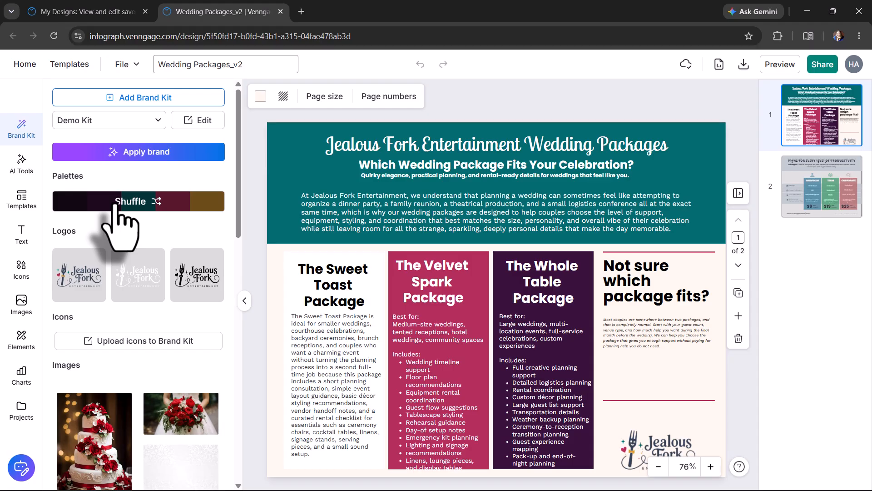
pyautogui.click(116, 206)
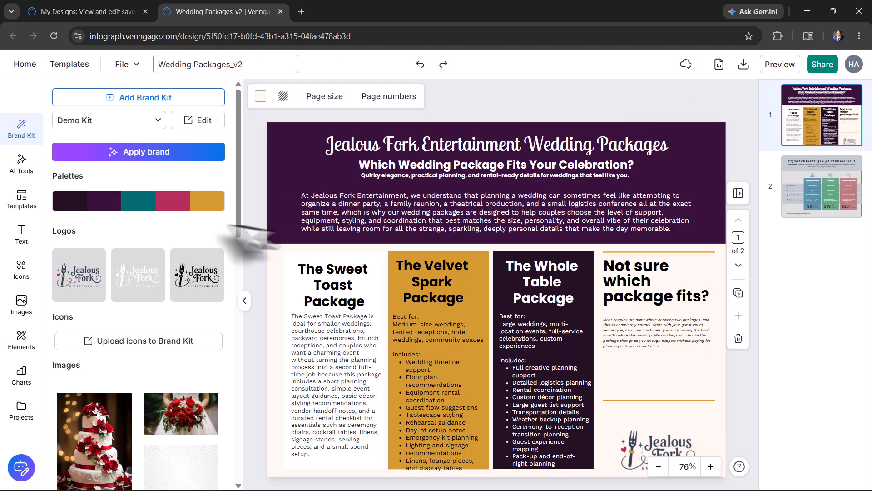
pyautogui.moveTo(208, 204)
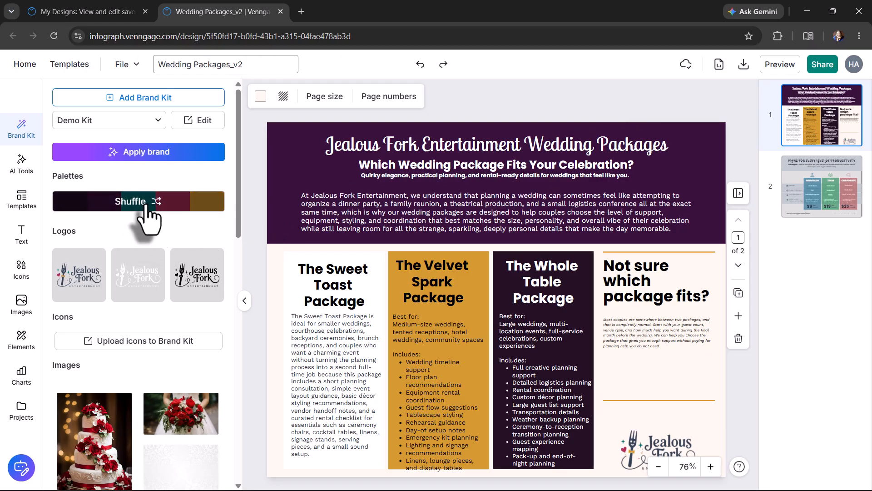
pyautogui.click(144, 205)
pyautogui.click(144, 205)
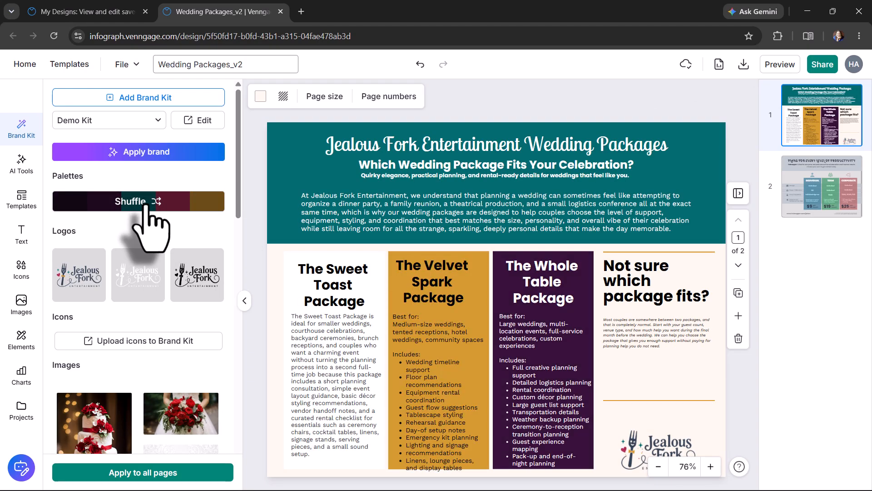
pyautogui.click(145, 205)
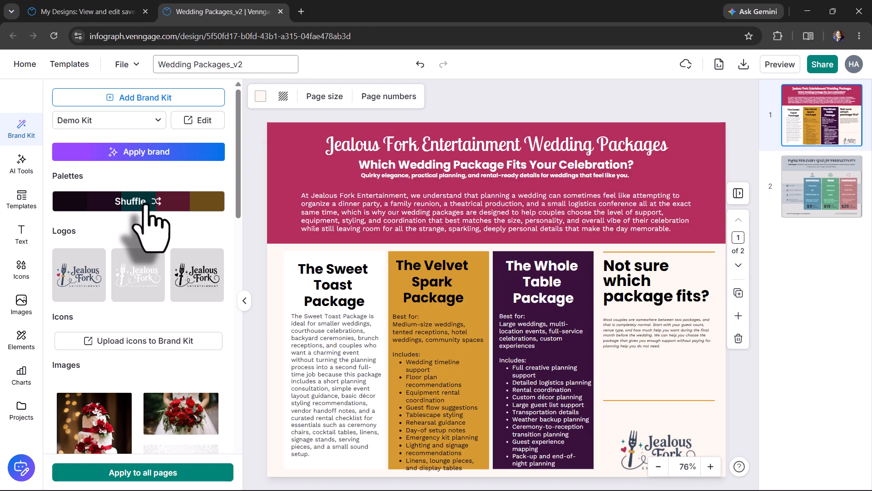
pyautogui.click(144, 205)
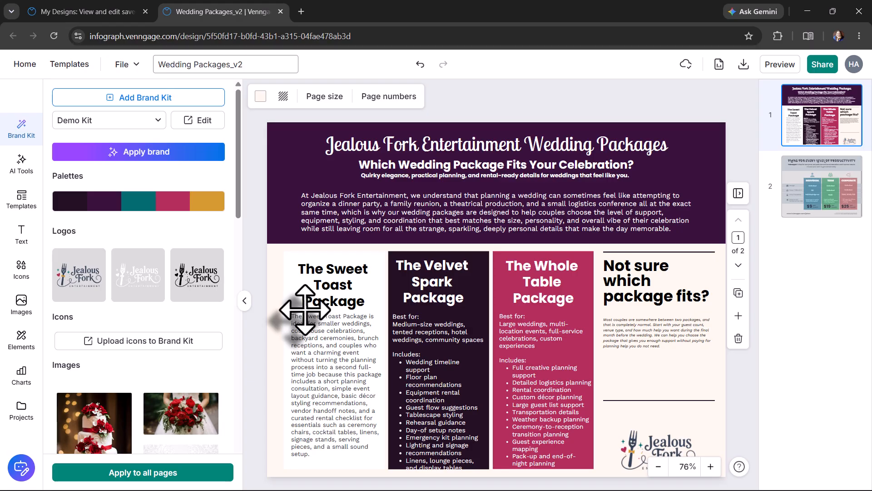
# Shuffle the Demo Kit palette on page 2 until the header is teal and the Individual, Team and Corporate columns are gold, near-black and magenta
pyautogui.click(793, 179)
pyautogui.moveTo(141, 204)
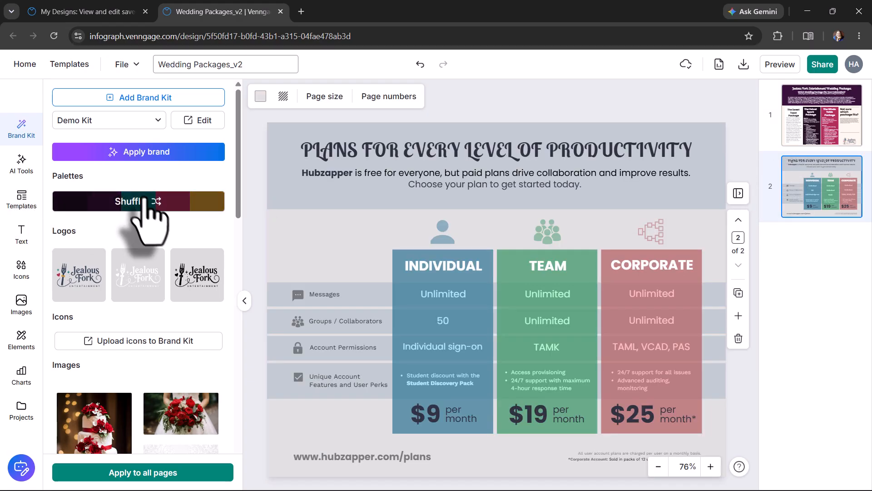
pyautogui.click(145, 203)
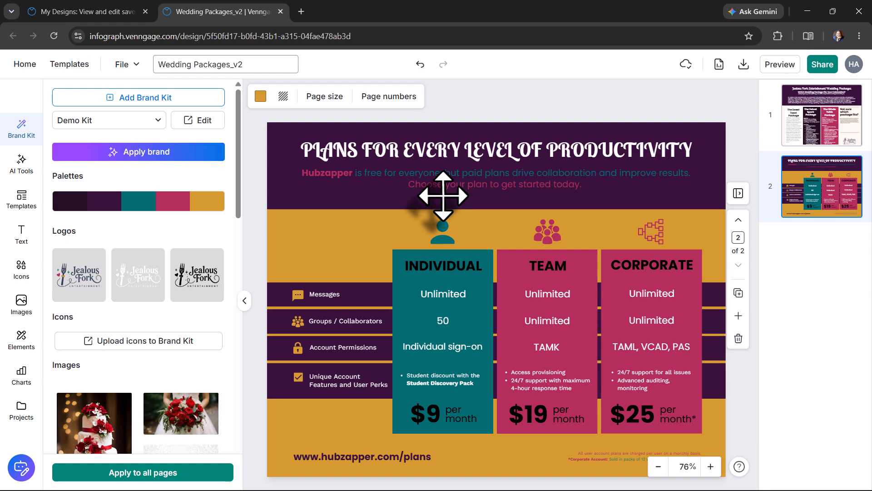
pyautogui.click(121, 207)
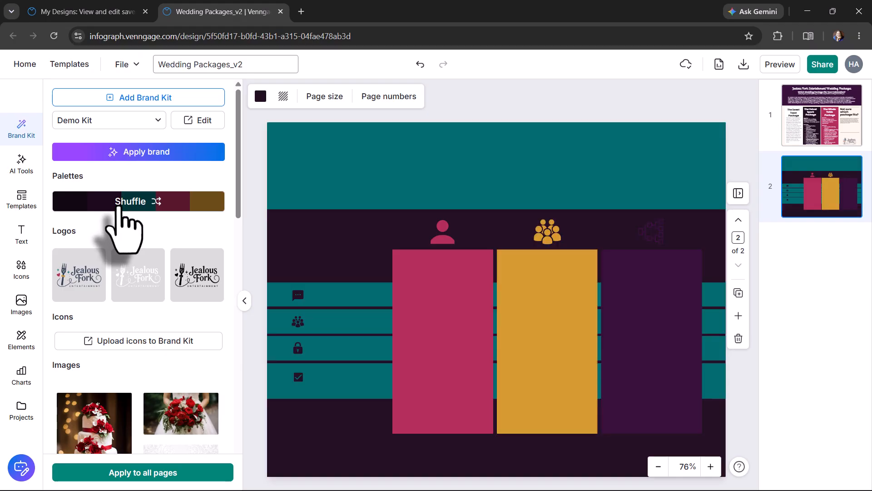
pyautogui.click(120, 207)
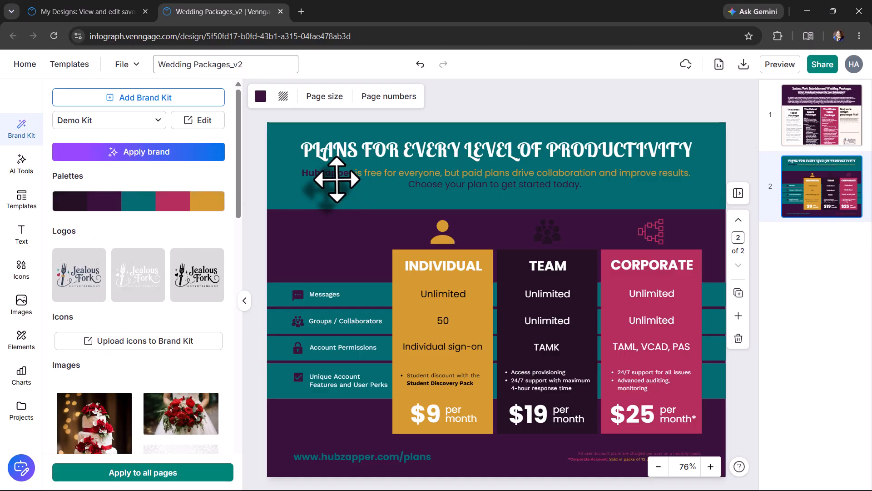
# Color the entire two-line Hubzapper paragraph below the page 2 title white (#FFFFFF)
pyautogui.click(336, 180)
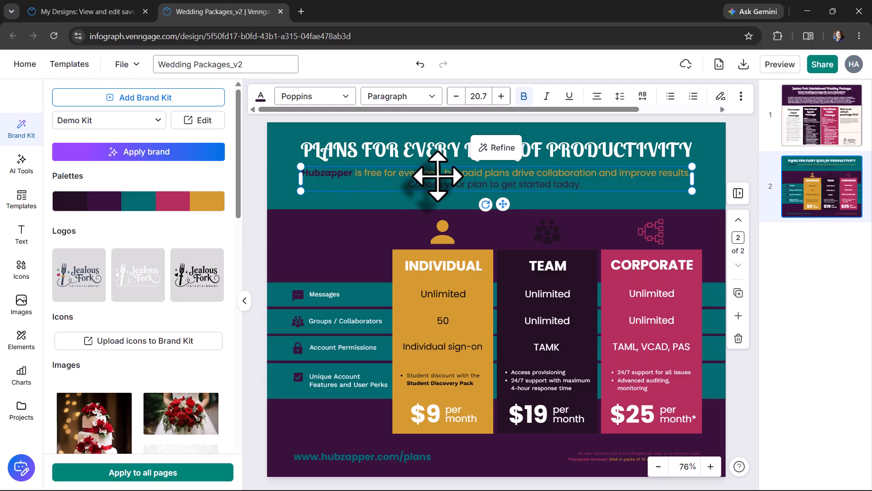
pyautogui.doubleClick(437, 177)
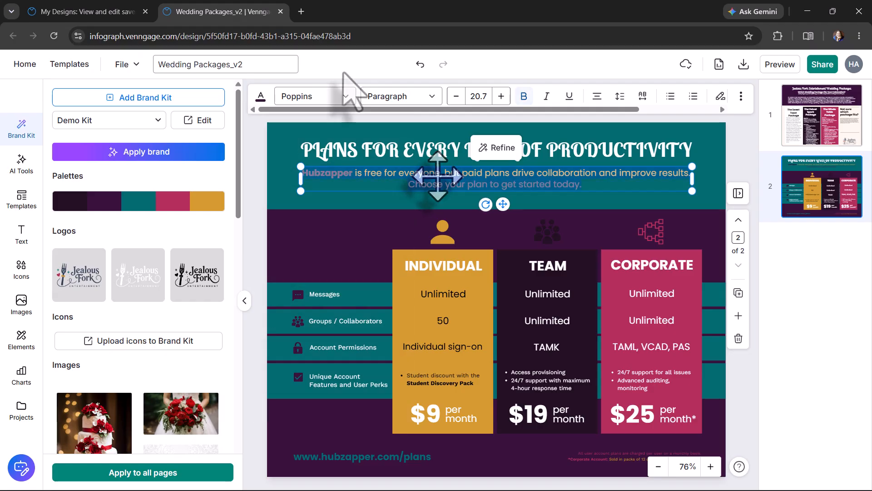
pyautogui.click(502, 195)
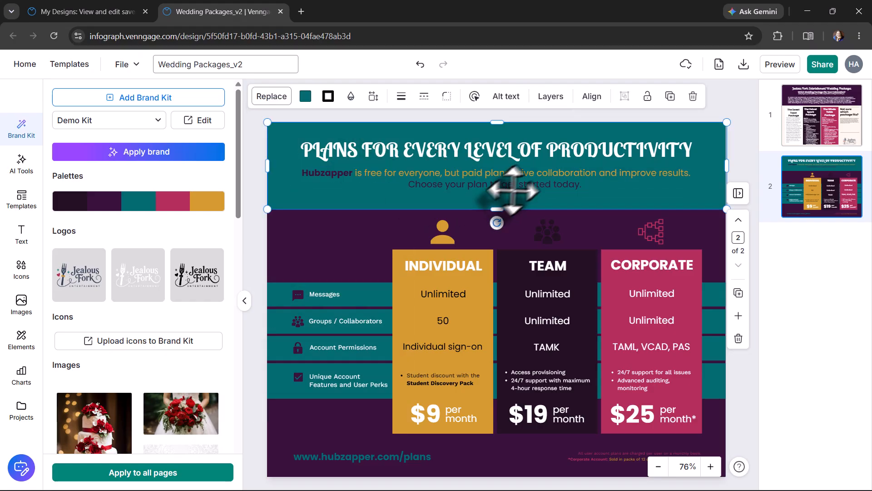
pyautogui.click(578, 184)
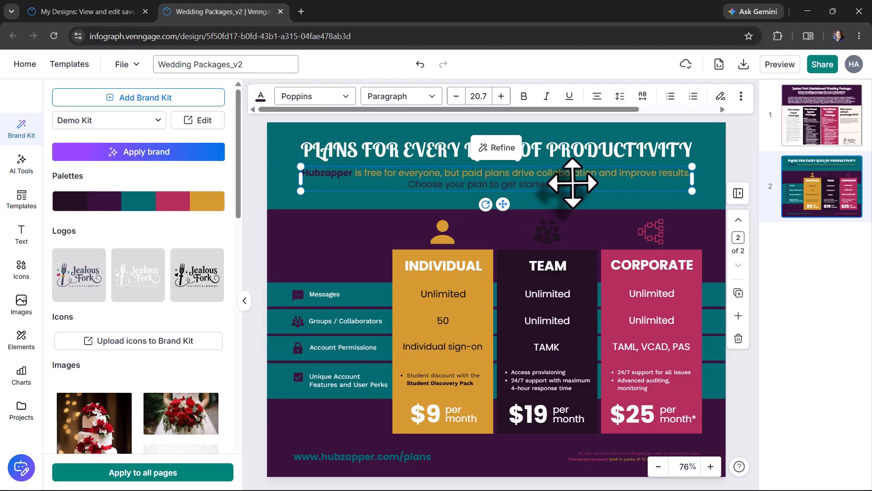
pyautogui.doubleClick(582, 186)
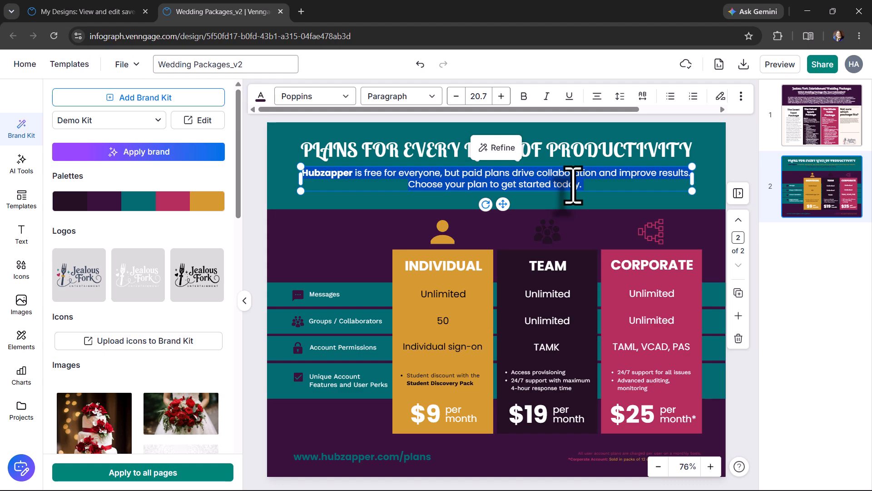
pyautogui.click(261, 96)
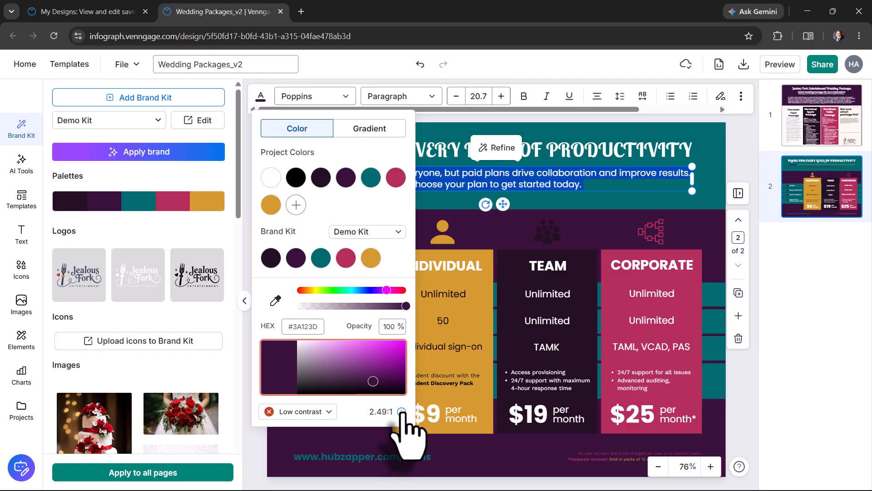
pyautogui.moveTo(271, 178)
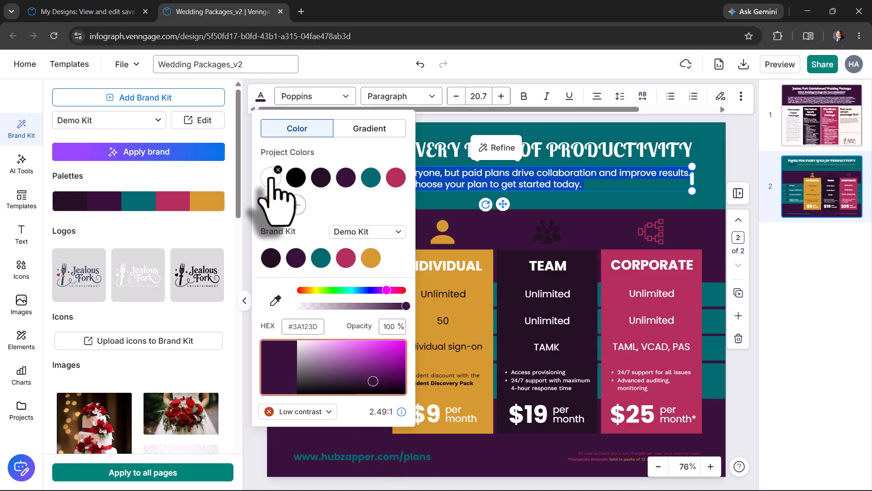
pyautogui.click(271, 178)
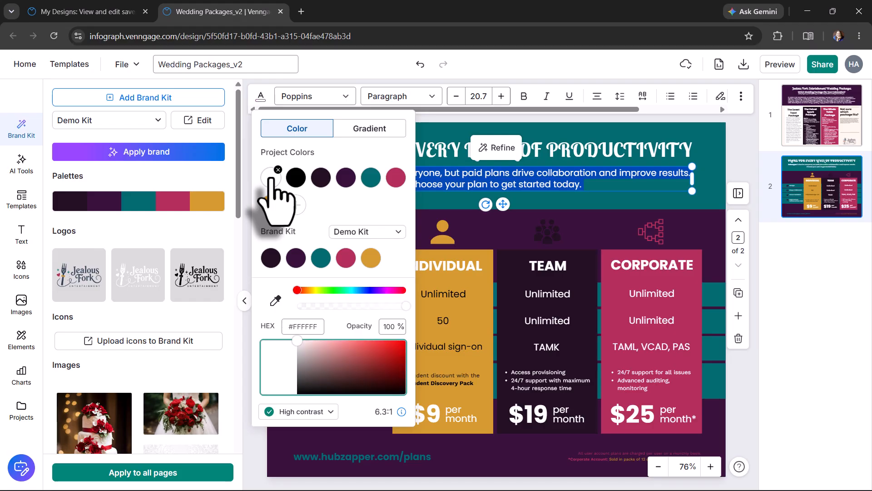
# Try gold #D59A2F and teal #006B6F on the Hubzapper paragraph to compare contrast, and return it to white #FFFFFF
pyautogui.click(278, 208)
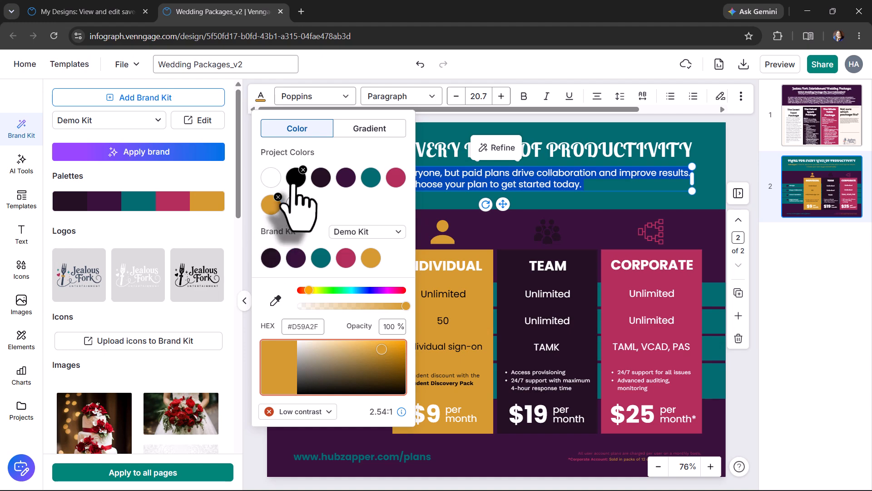
pyautogui.click(370, 179)
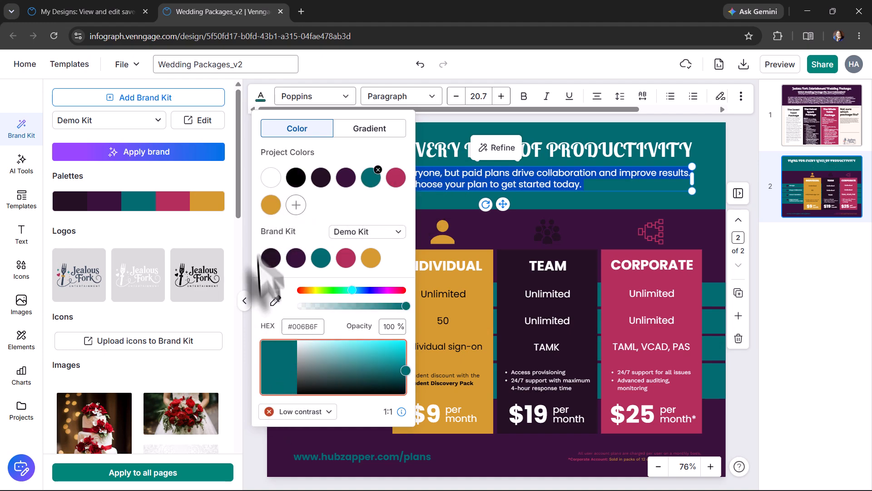
pyautogui.click(272, 177)
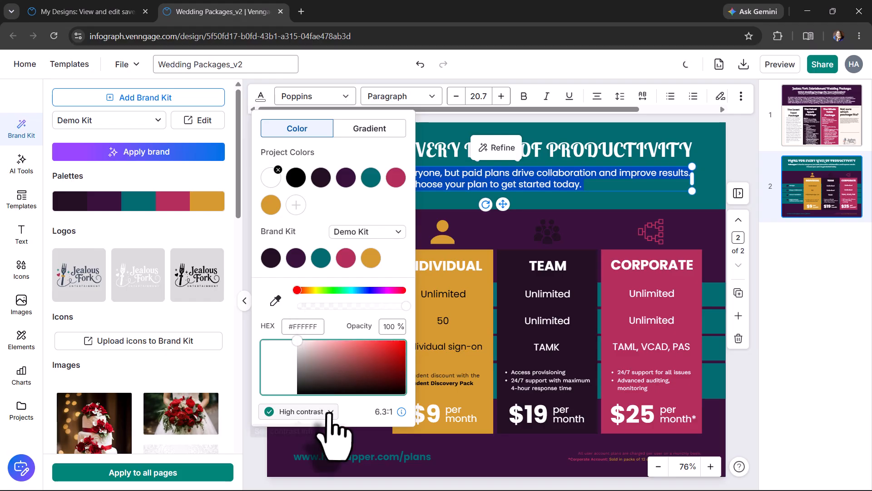